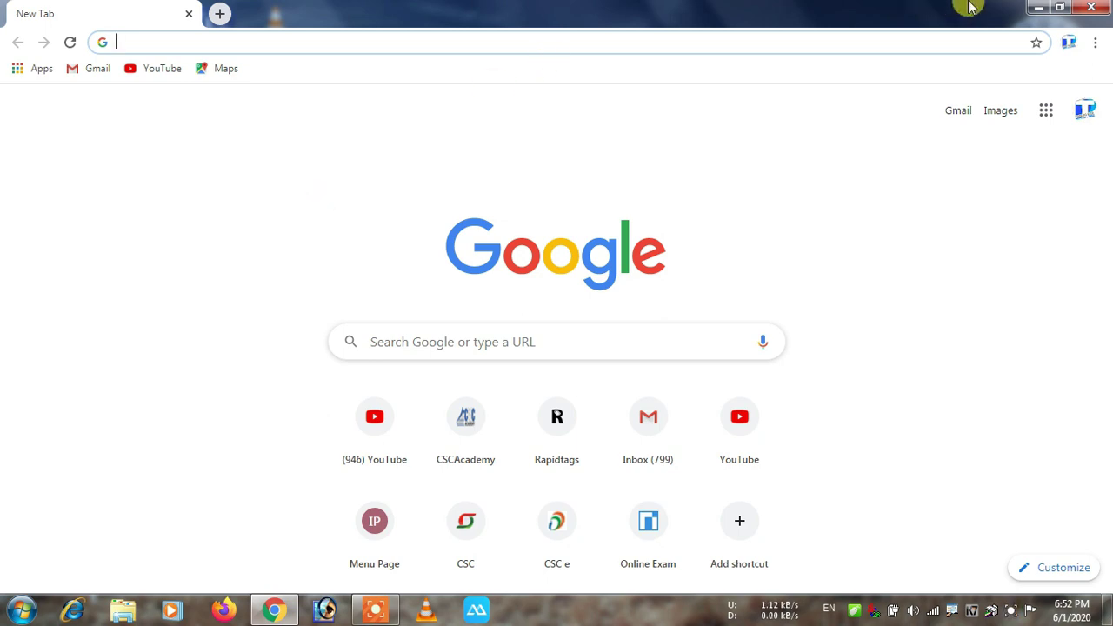
- Minimize the browser and open the wicreset folder on the desktop
click(1037, 9)
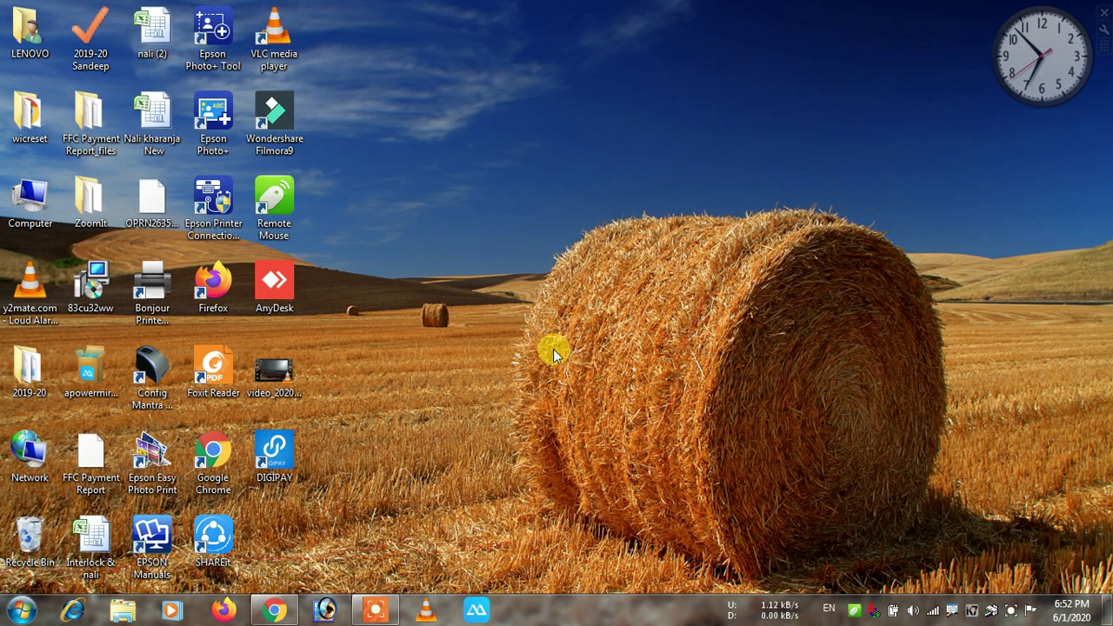
drag(29, 115, 537, 230)
double_click(272, 202)
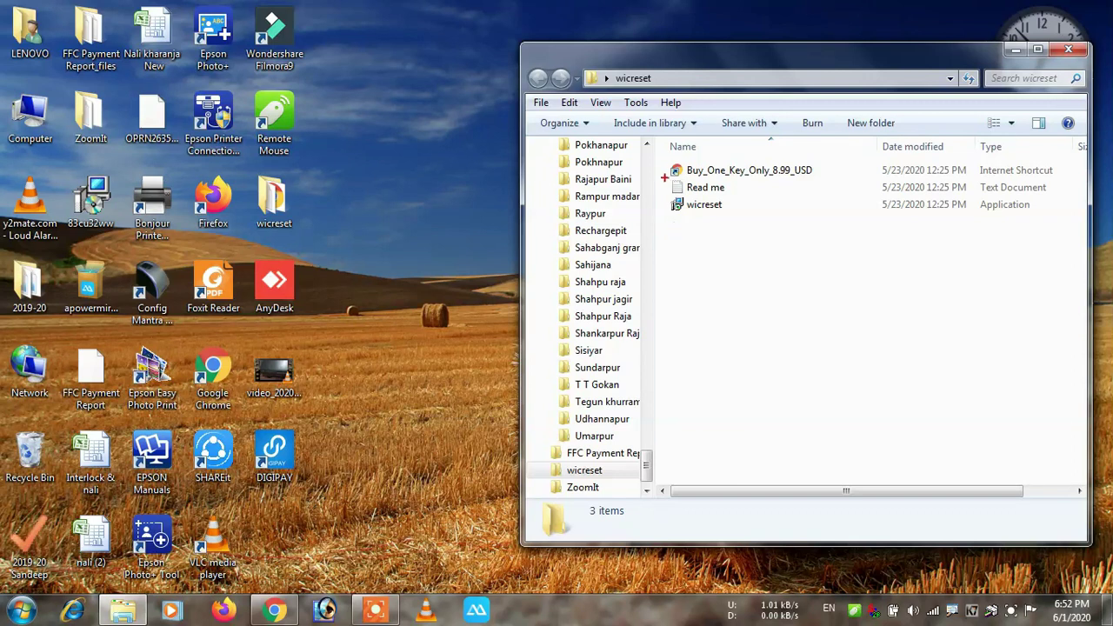
mouse_move(663, 155)
mouse_down()
mouse_move(736, 178)
mouse_move(1058, 178)
mouse_up()
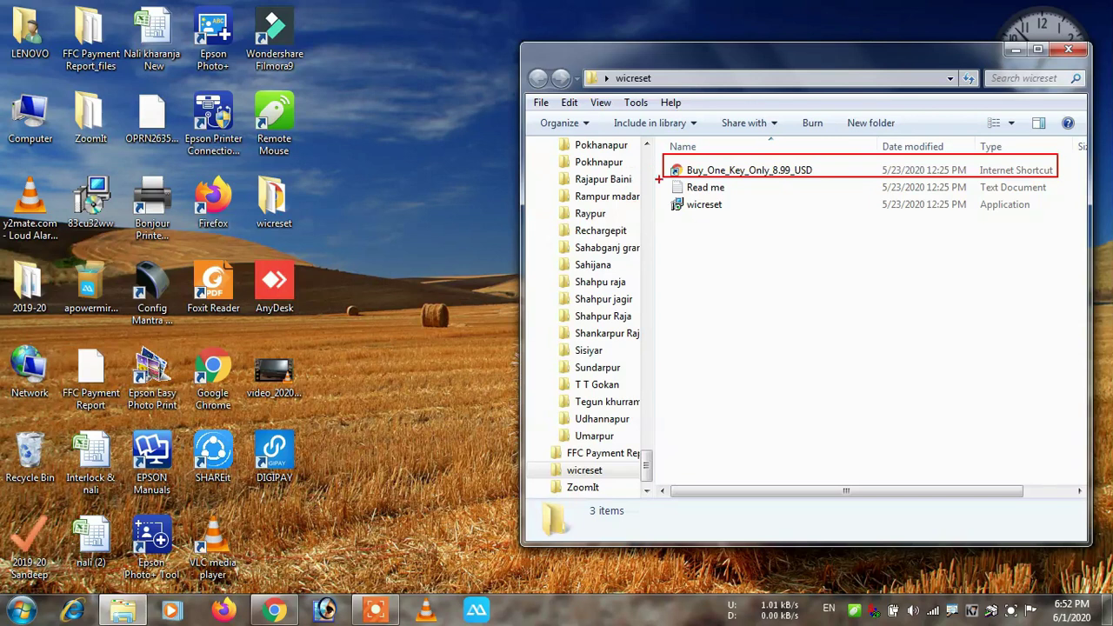
drag(659, 179, 1078, 196)
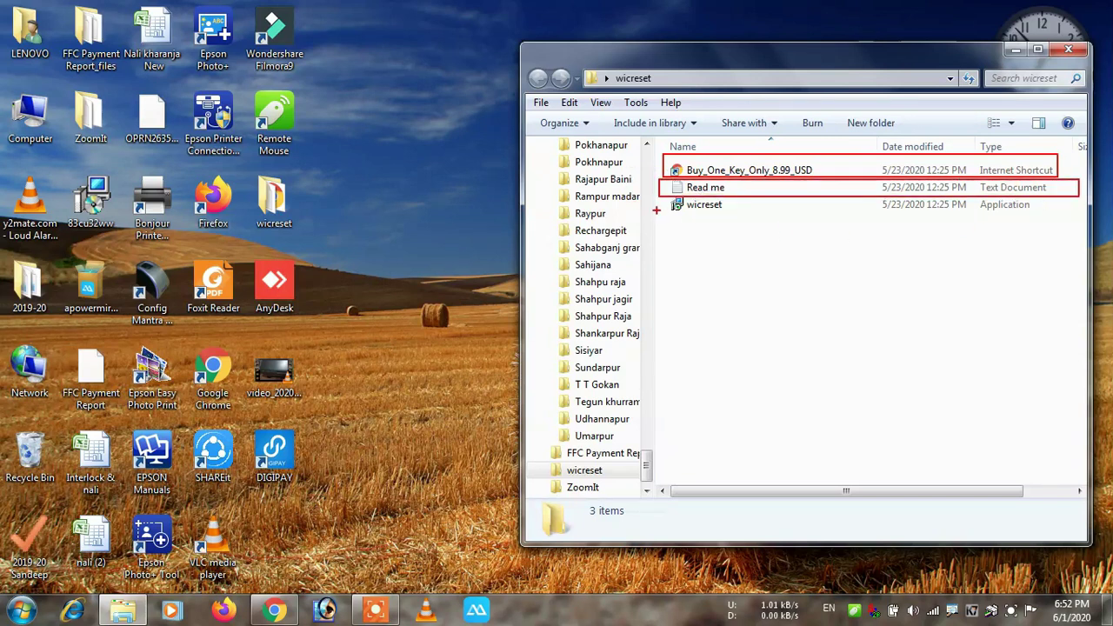
drag(646, 197, 1081, 212)
key(Escape)
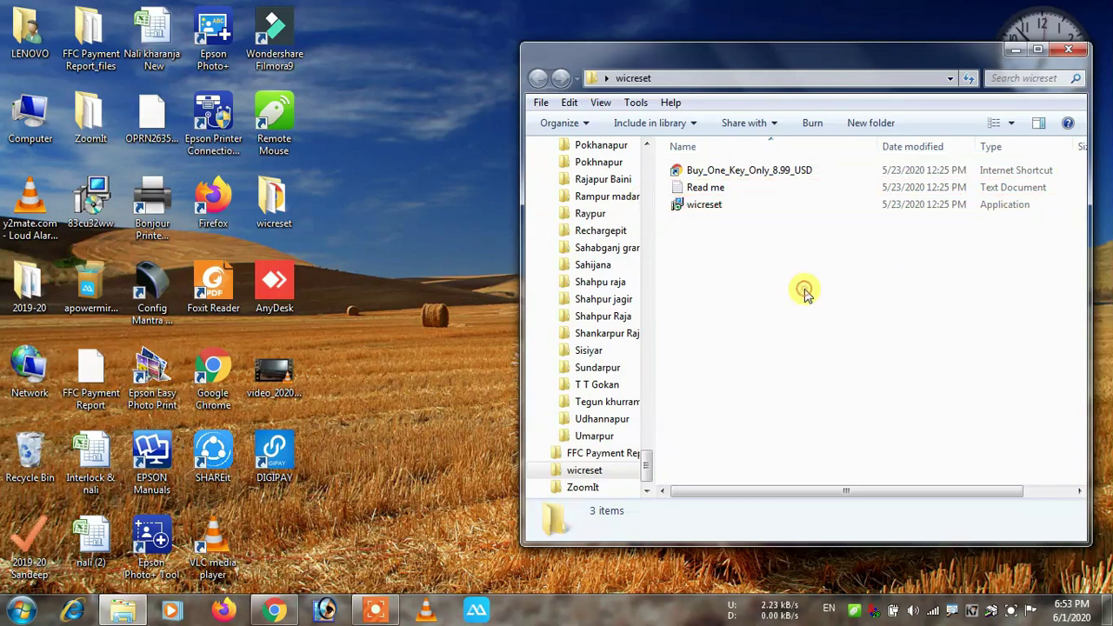
- View the reset key purchase page through the Buy_One_Key_Only_8.99_USD shortcut, and return to the wicreset folder
click(729, 172)
double_click(729, 172)
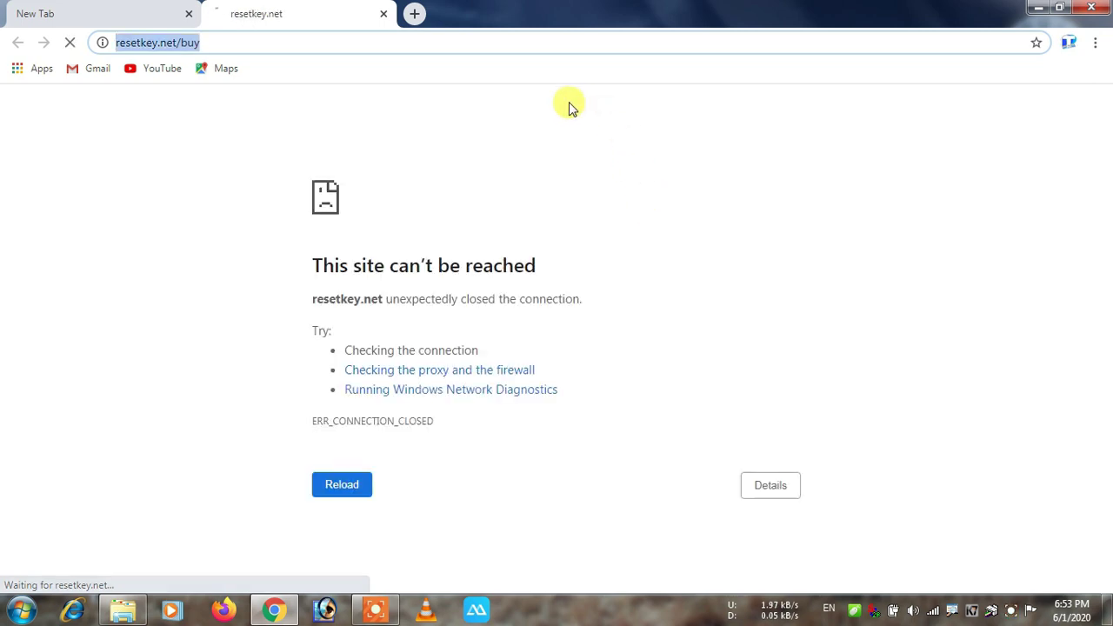
click(1039, 14)
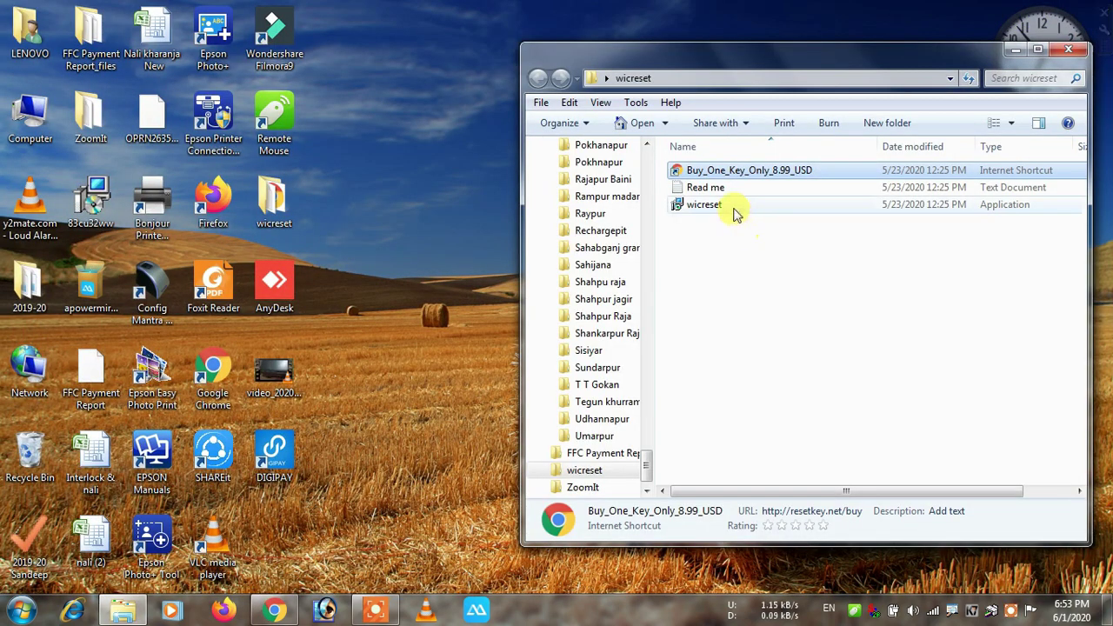
- Run the wicreset application in the wicreset folder as administrator to start its setup
double_click(733, 208)
right_click(734, 210)
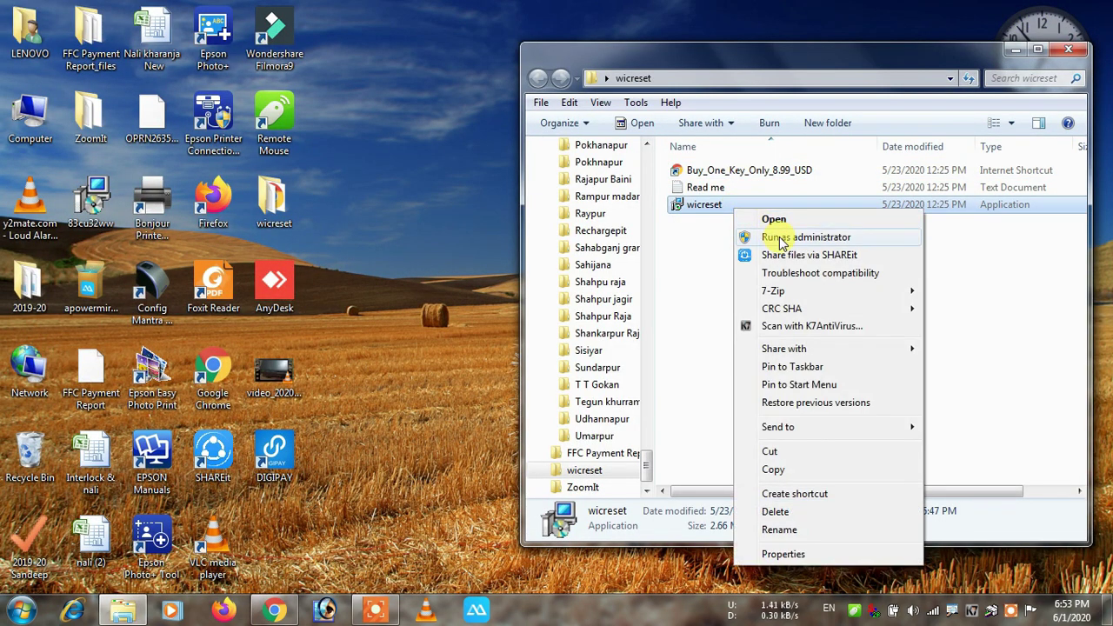
right_click(696, 212)
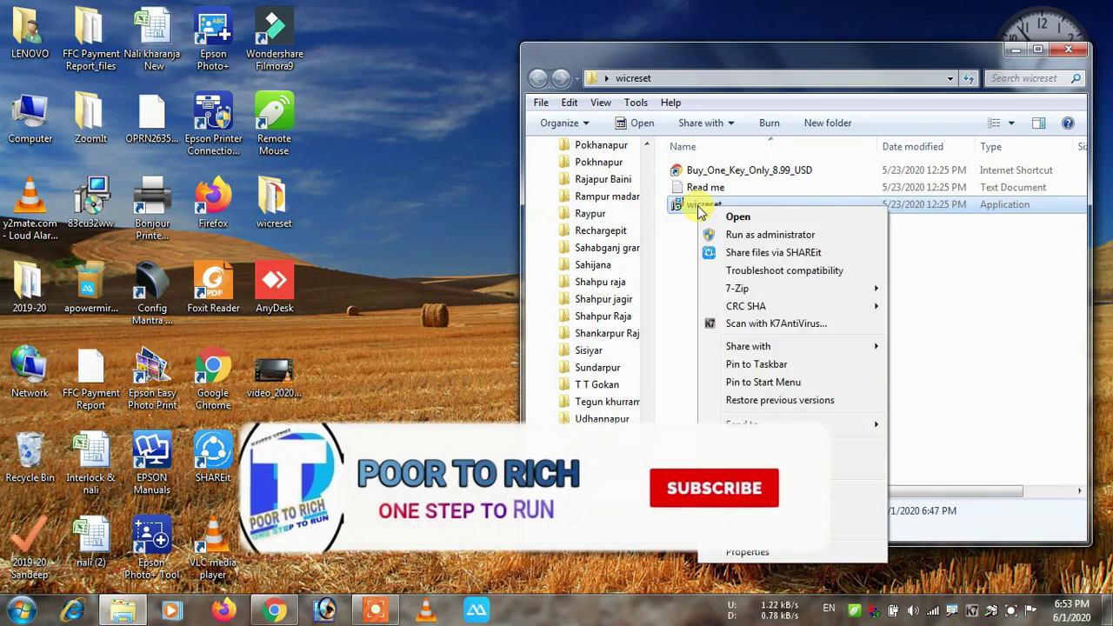
click(691, 248)
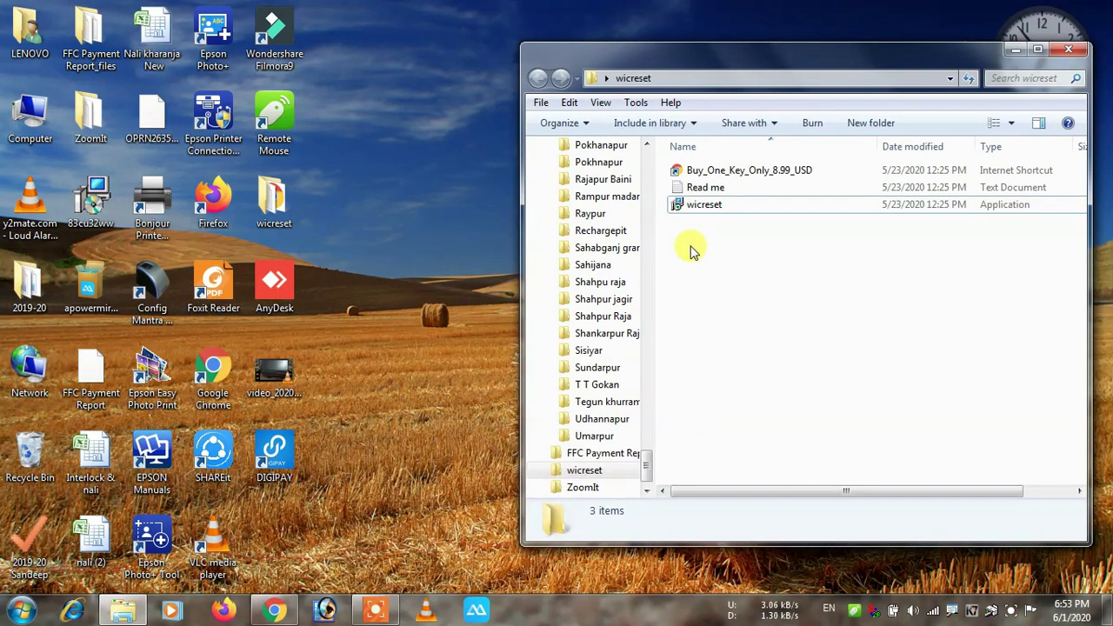
right_click(761, 209)
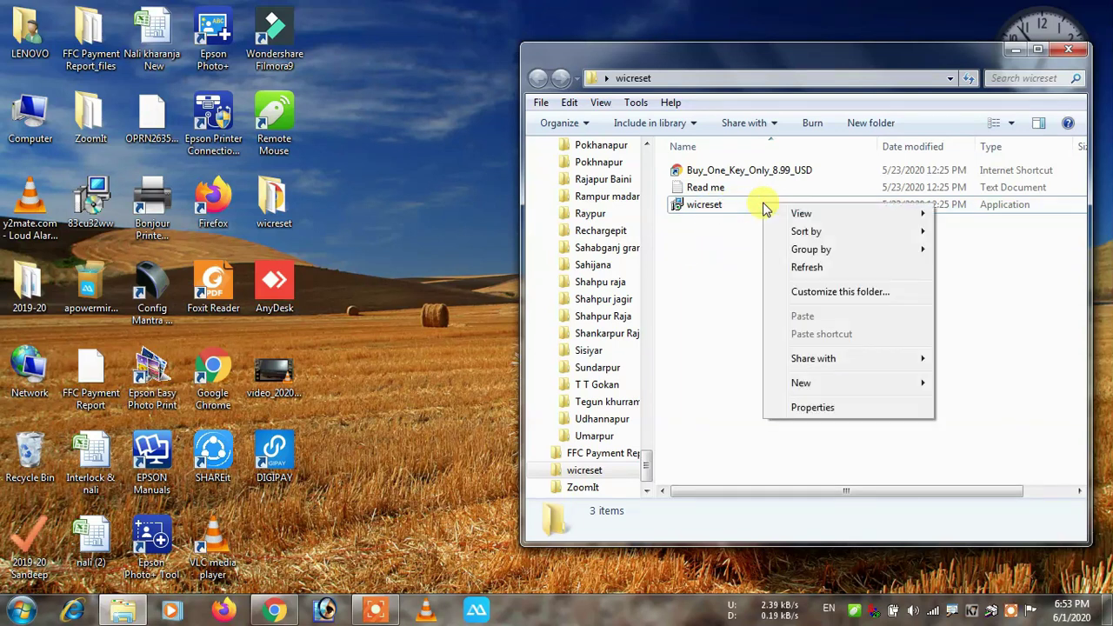
click(722, 207)
right_click(723, 209)
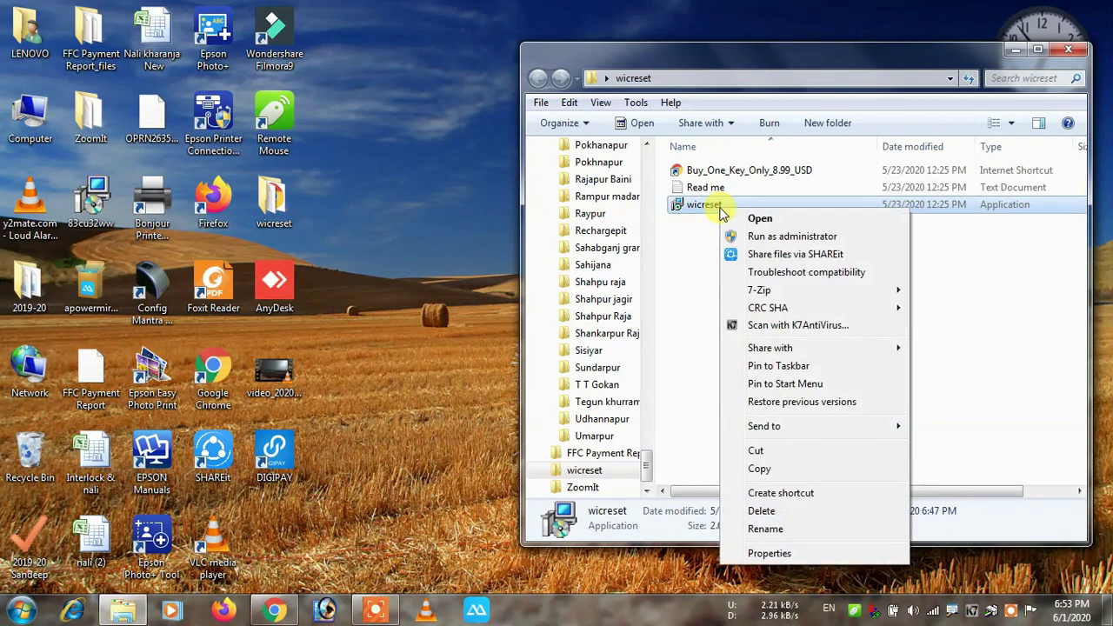
click(783, 242)
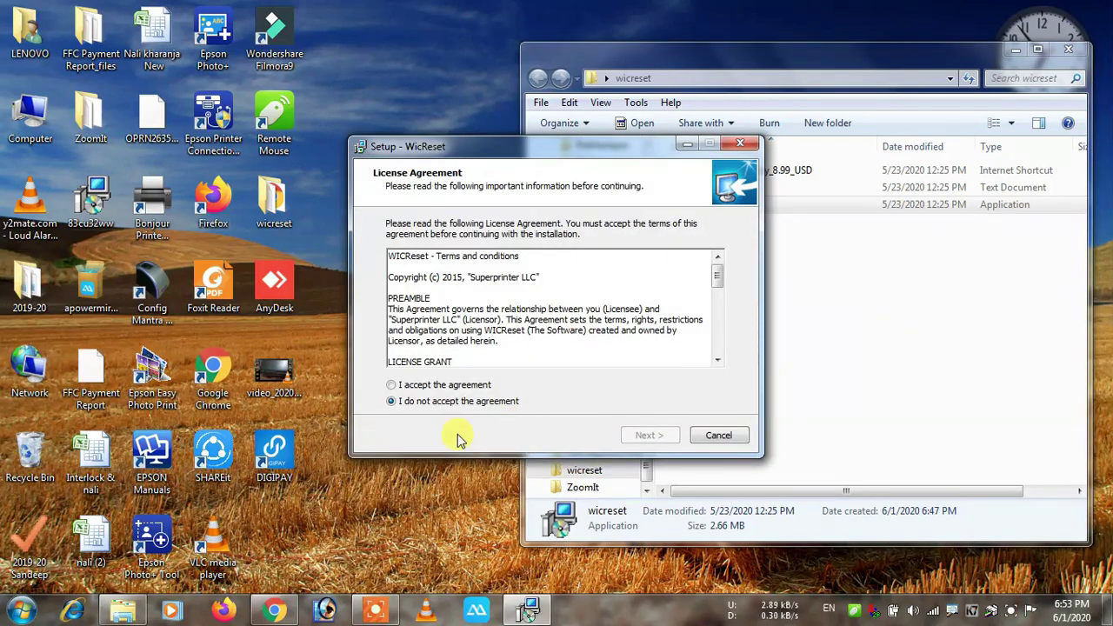
- Accept the WicReset license agreement and keep the default WicReset Start Menu folder
click(391, 385)
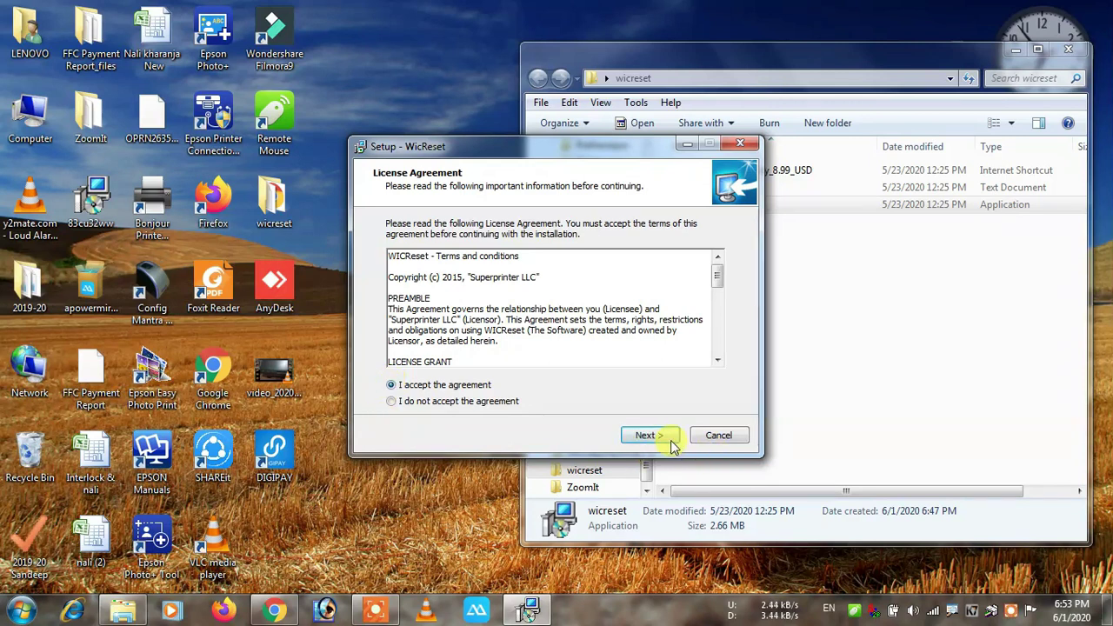
click(645, 436)
click(670, 441)
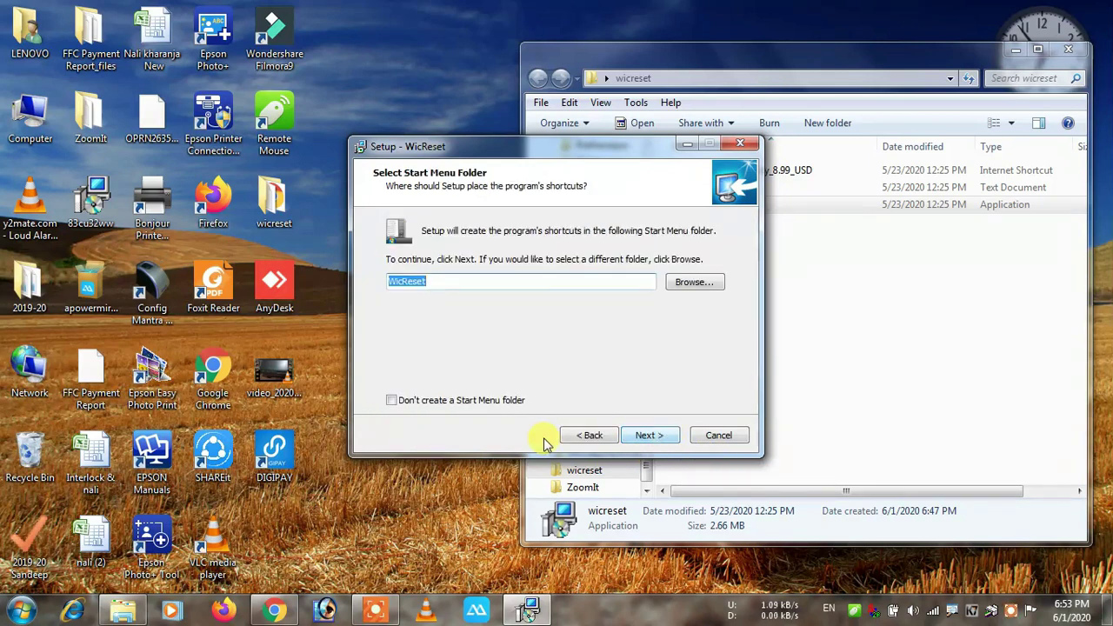
click(640, 440)
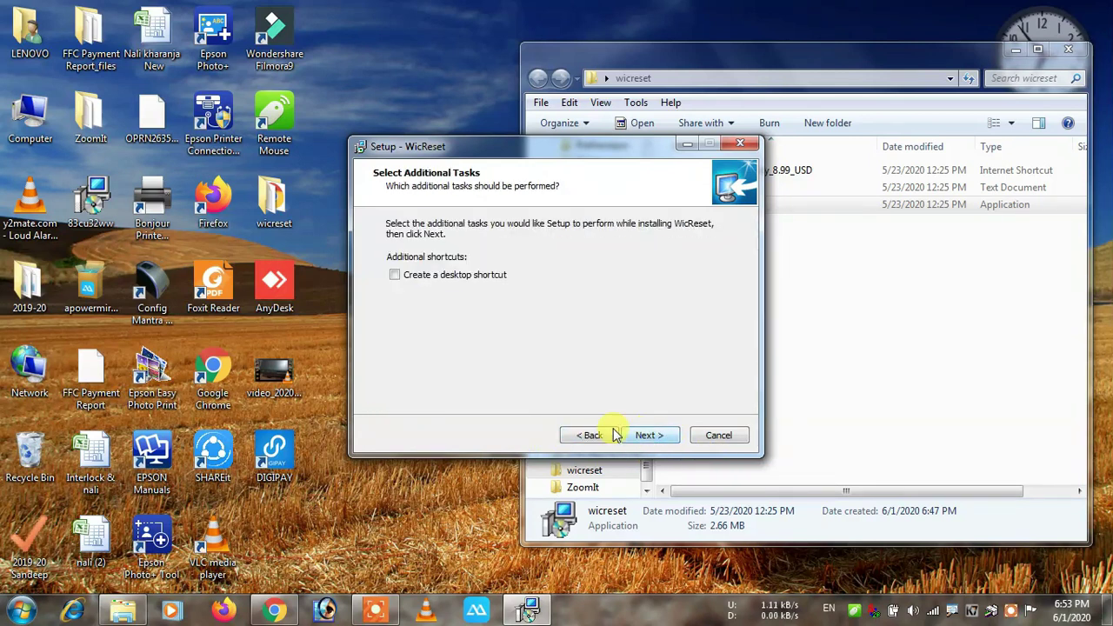
- Enable the desktop shortcut option, install WicReset, and finish the setup wizard
click(396, 277)
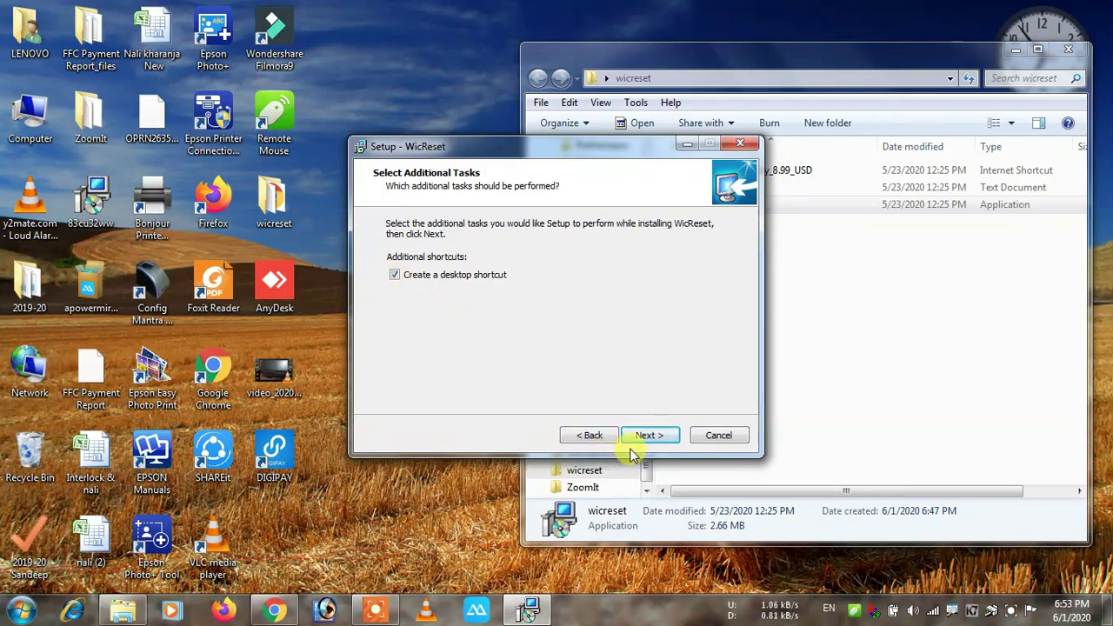
click(644, 437)
click(650, 436)
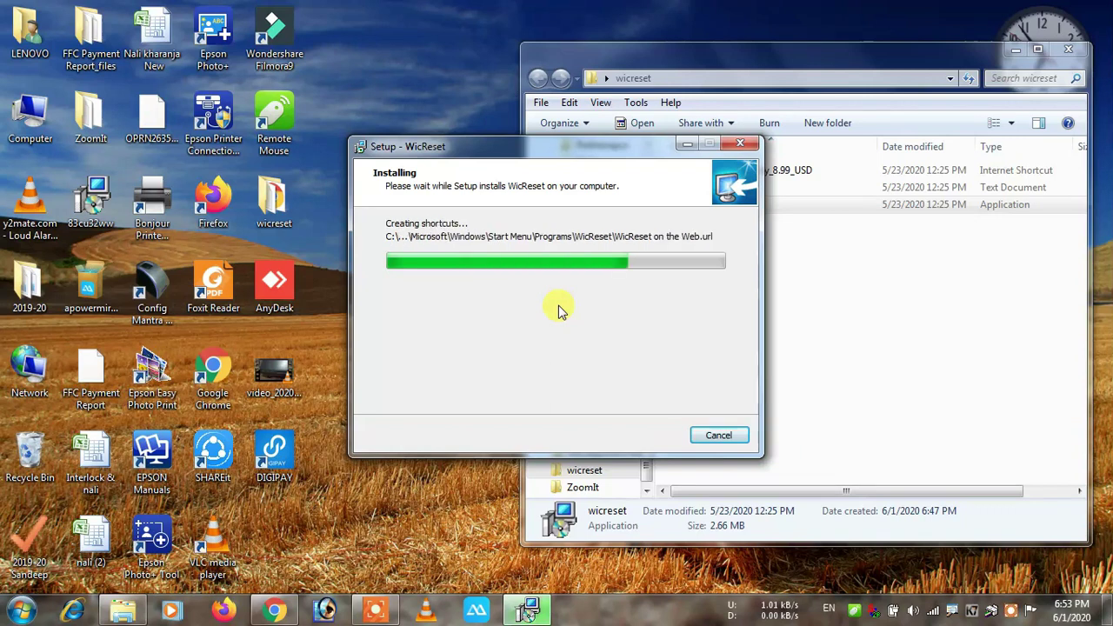
click(506, 291)
click(647, 436)
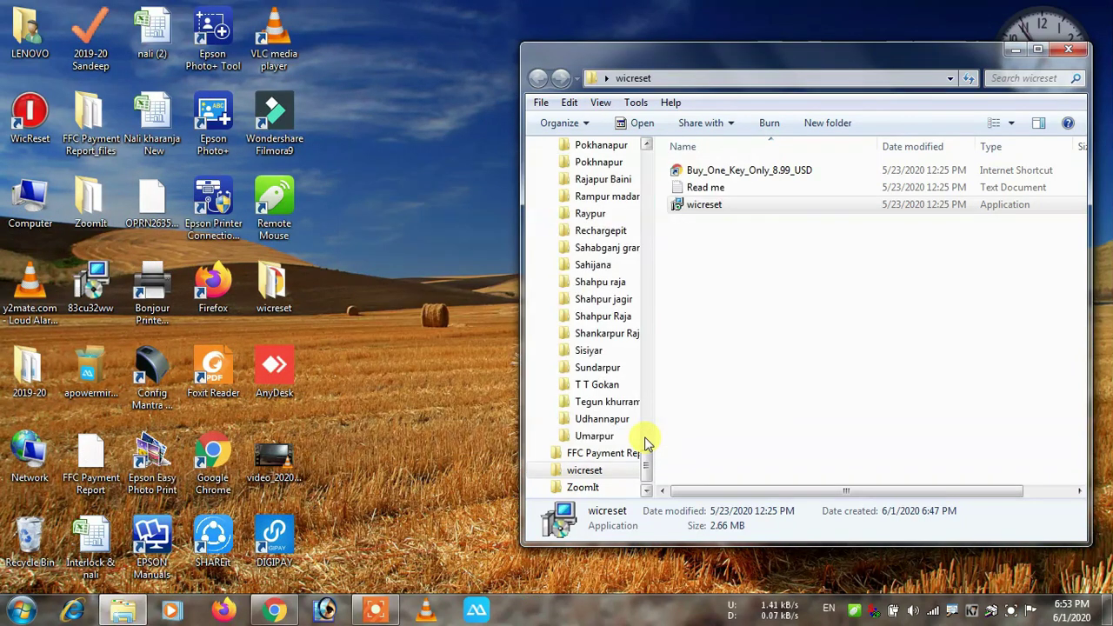
- Close the wicreset folder window and refresh the desktop
click(1069, 48)
right_click(646, 188)
click(704, 240)
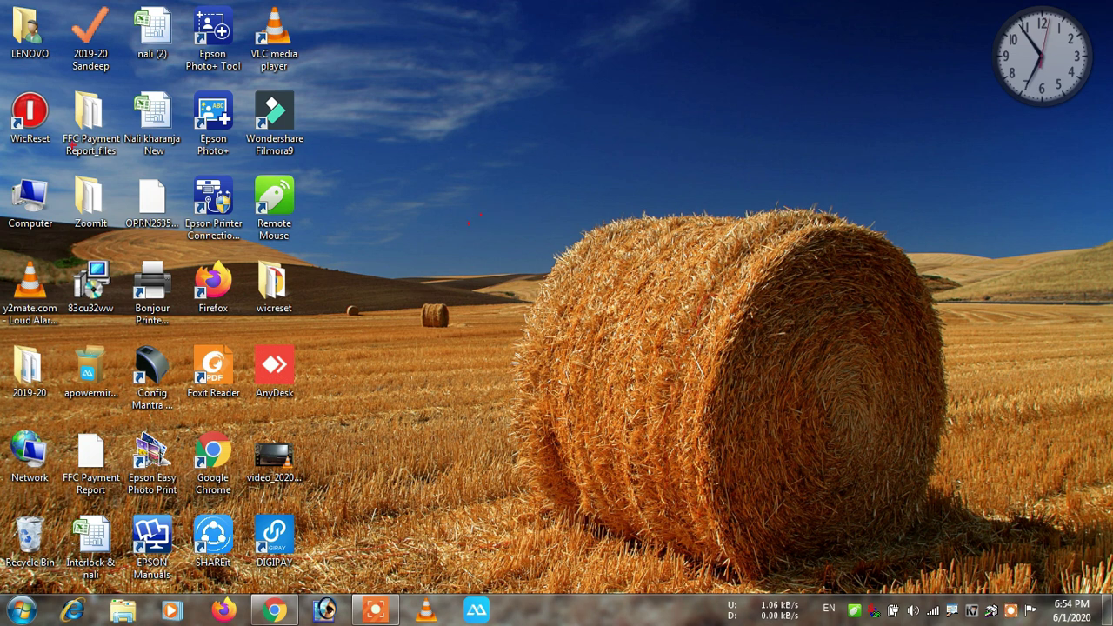
drag(2, 87, 70, 158)
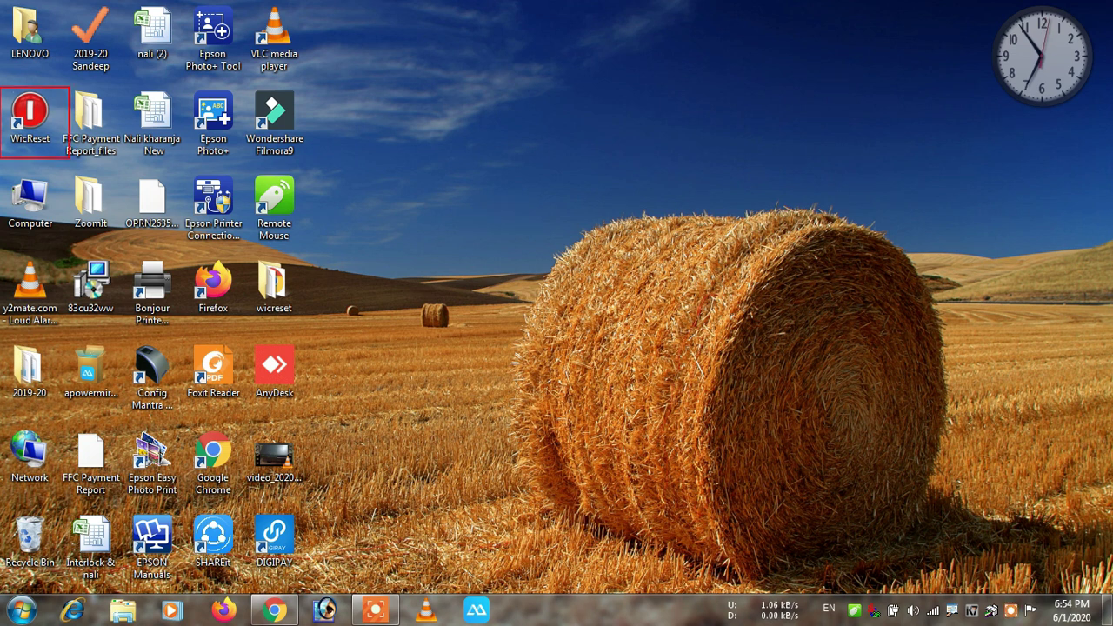
drag(2, 87, 57, 163)
key(Escape)
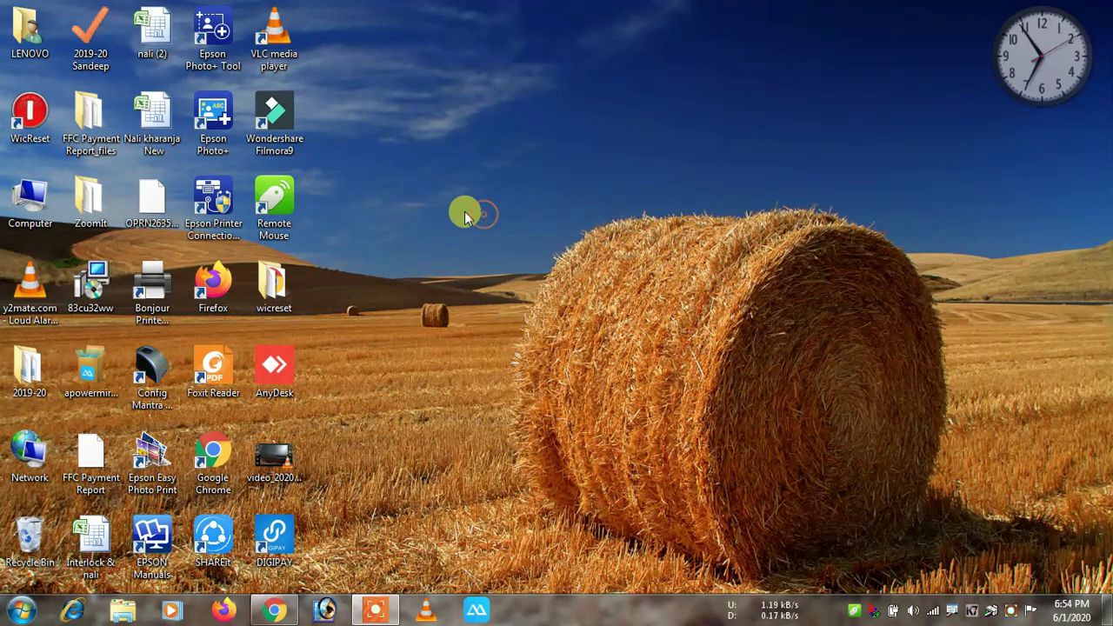
- Launch WicReset from its desktop shortcut and permanently allow wicreset.exe network access in K7 AntiVirus Premium
double_click(27, 123)
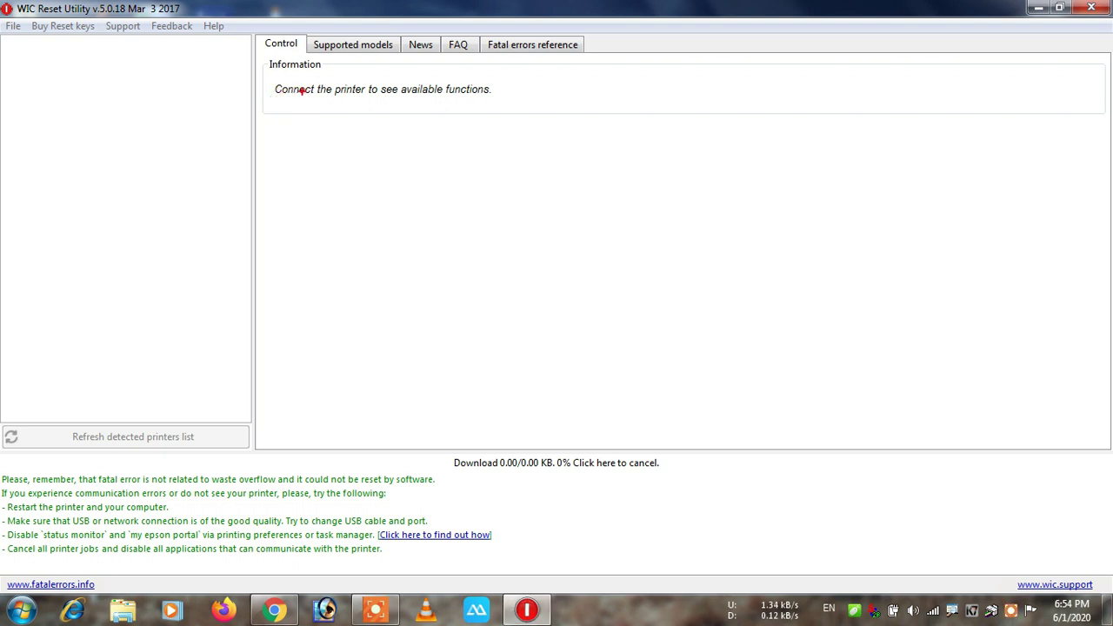
mouse_move(255, 78)
mouse_down()
mouse_move(369, 118)
mouse_move(538, 117)
mouse_up()
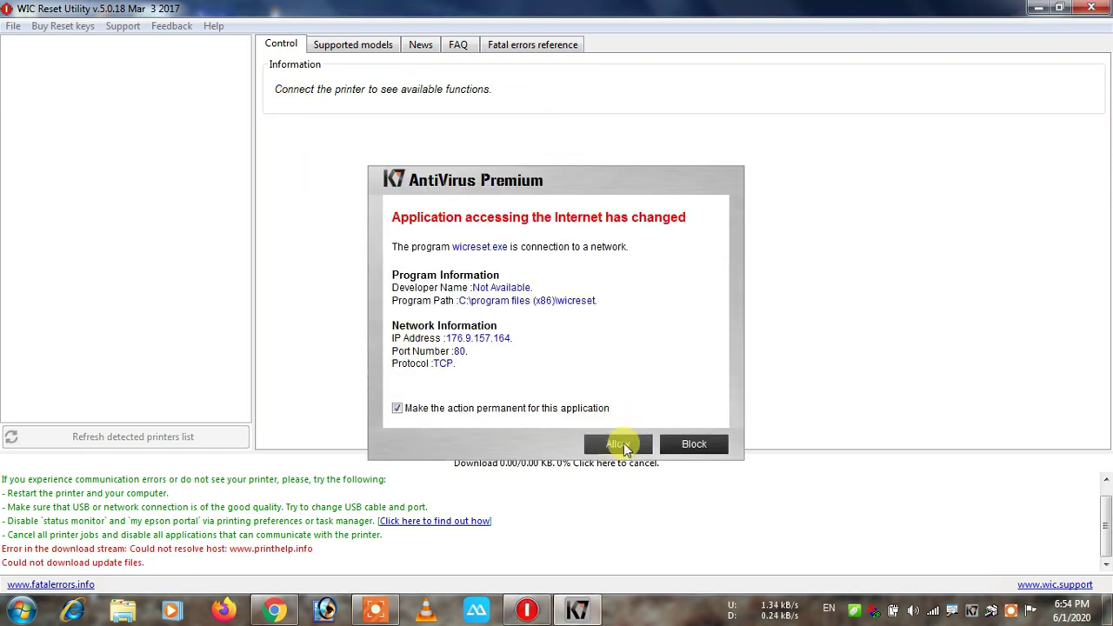
click(619, 444)
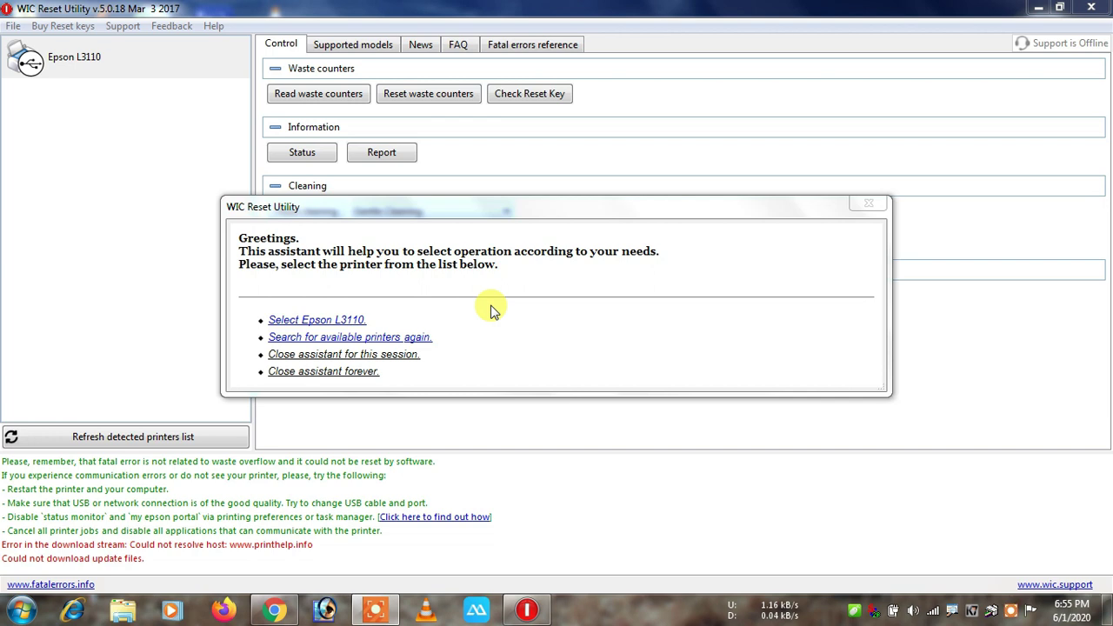
- Select the Epson L3110 in the assistant and continue past the printer preparation instructions
click(340, 322)
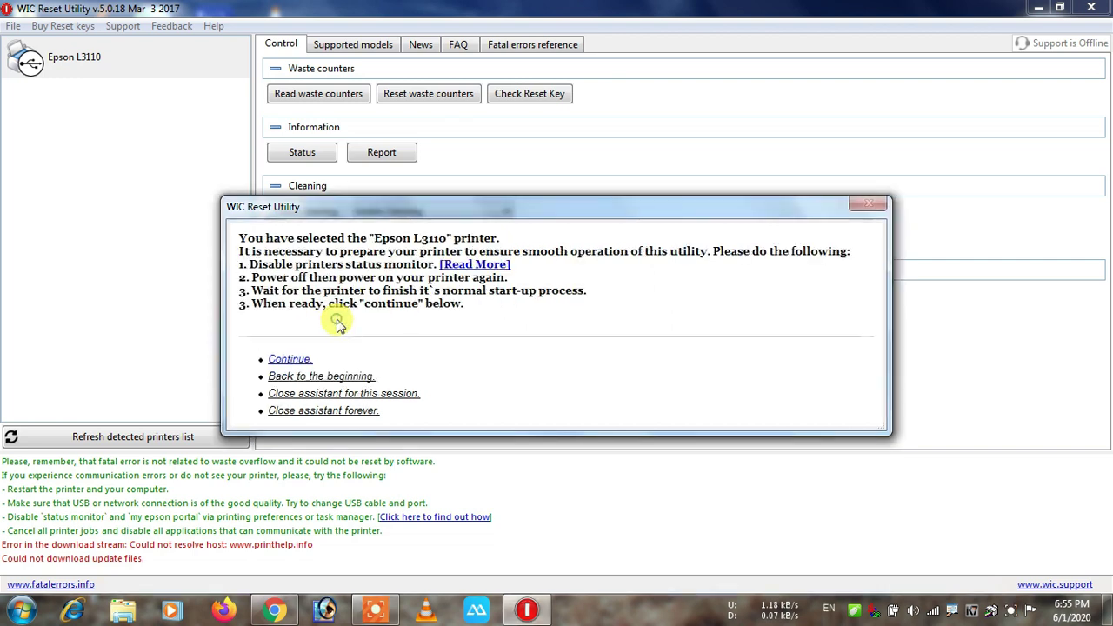
click(290, 359)
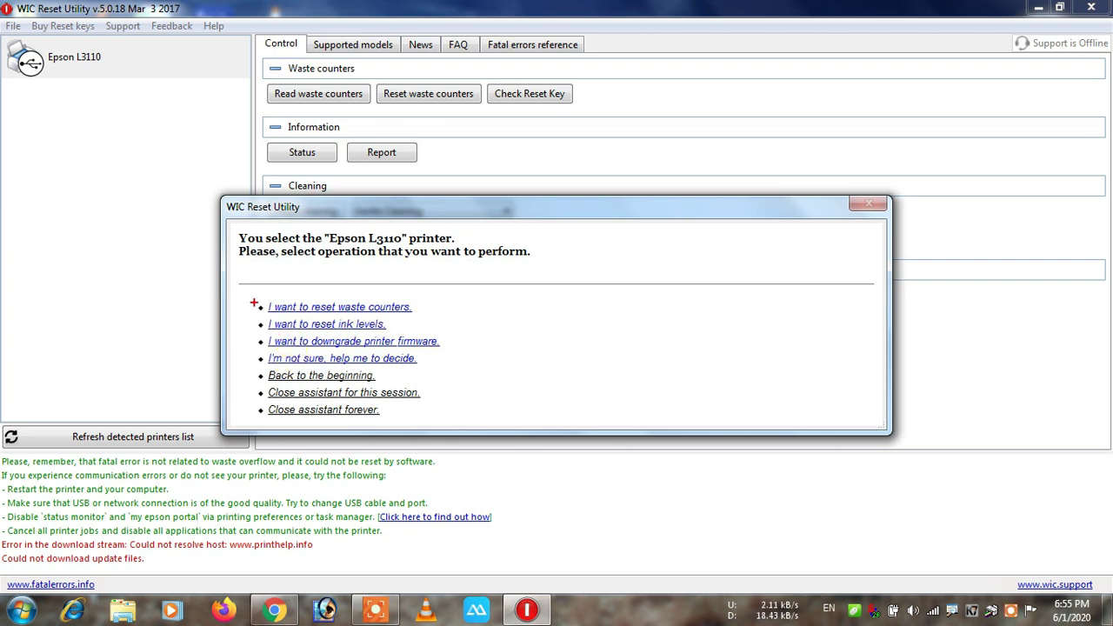
mouse_move(252, 297)
mouse_down()
mouse_move(292, 313)
mouse_move(426, 315)
mouse_up()
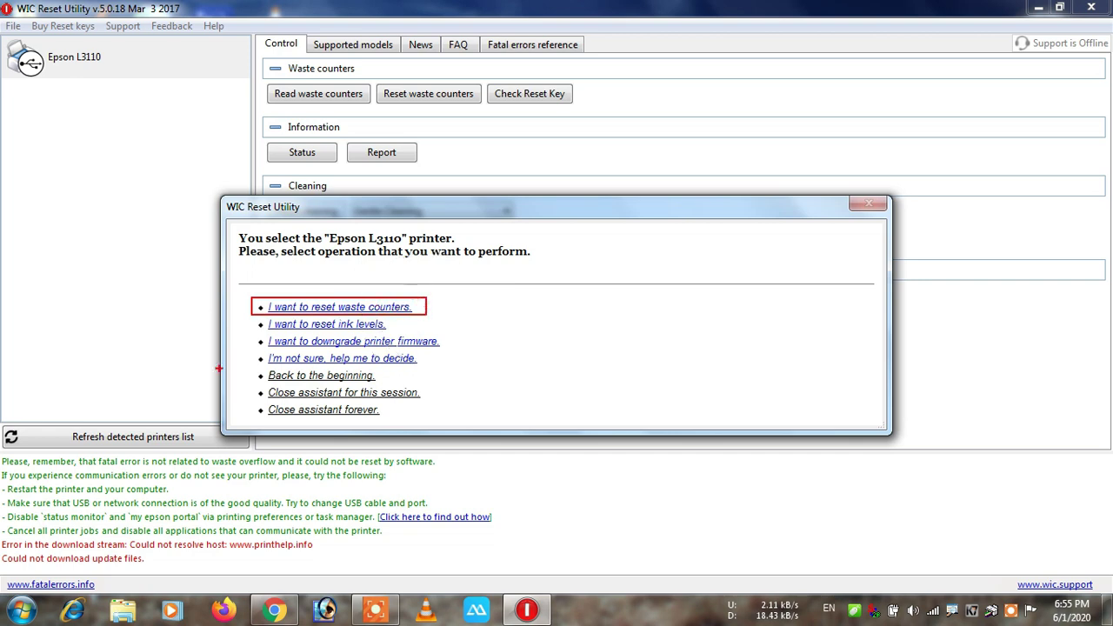
drag(238, 314, 494, 331)
drag(245, 334, 496, 348)
mouse_move(248, 351)
mouse_down()
mouse_move(334, 371)
mouse_move(516, 371)
mouse_up()
mouse_move(241, 282)
mouse_down()
mouse_move(258, 351)
mouse_move(522, 347)
mouse_move(506, 348)
mouse_up()
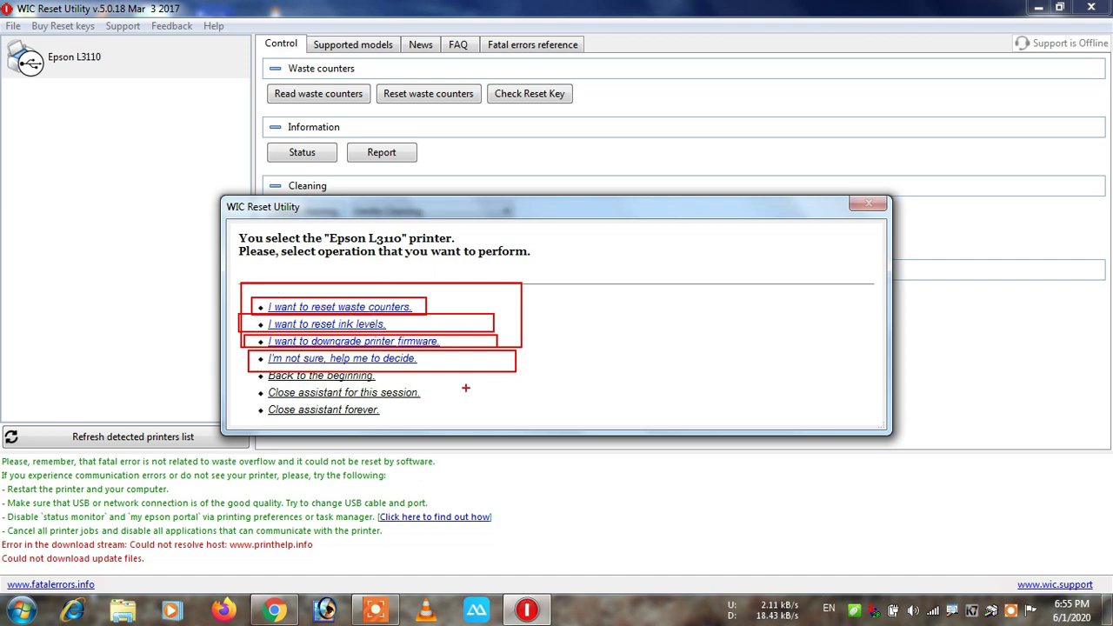
key(Escape)
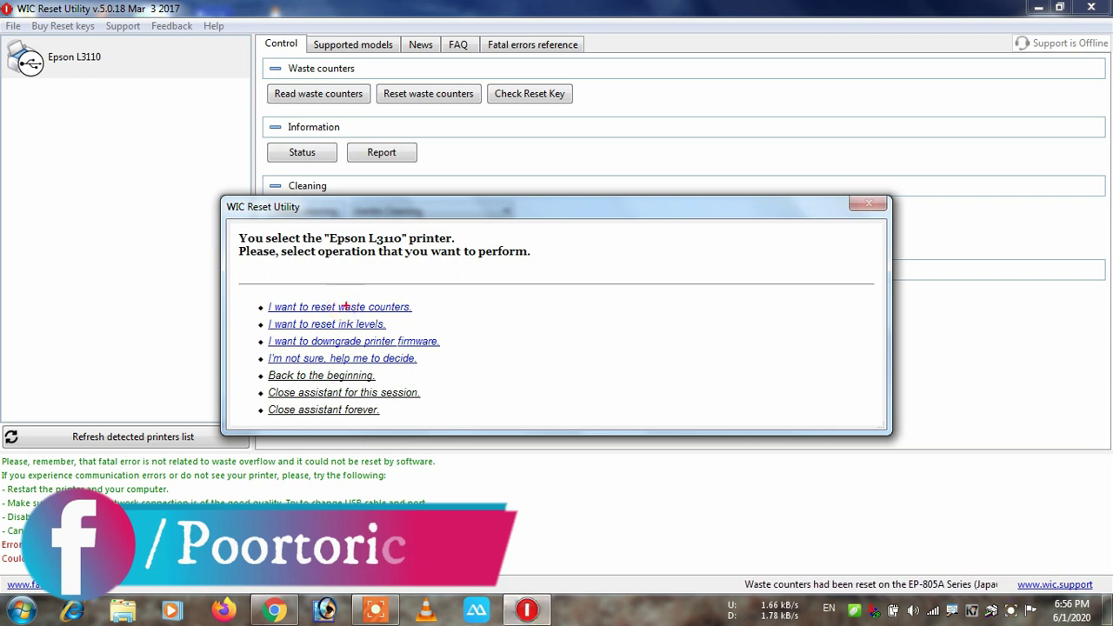
drag(250, 295, 447, 318)
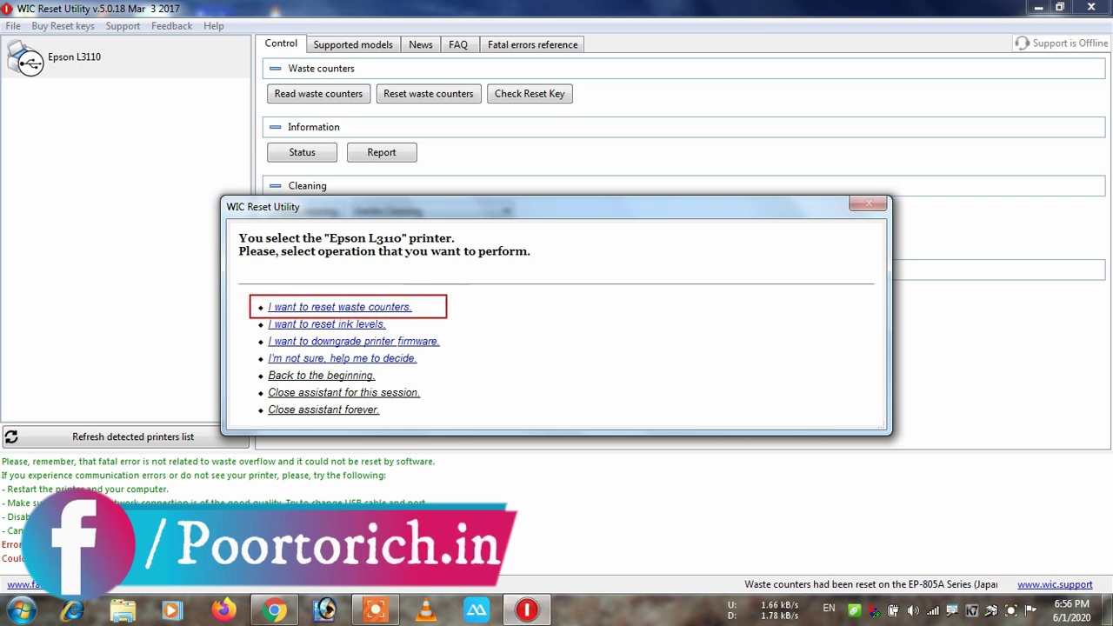
- Choose to reset the Epson L3110's waste counters beforehand, enter the trial reset key and submit it
click(347, 307)
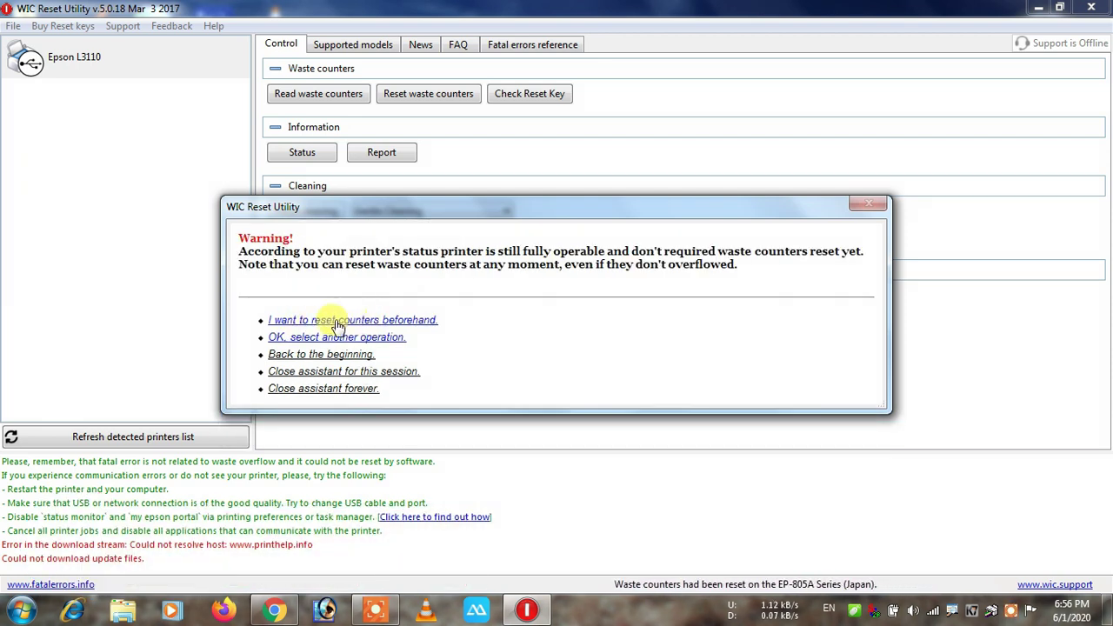
click(339, 320)
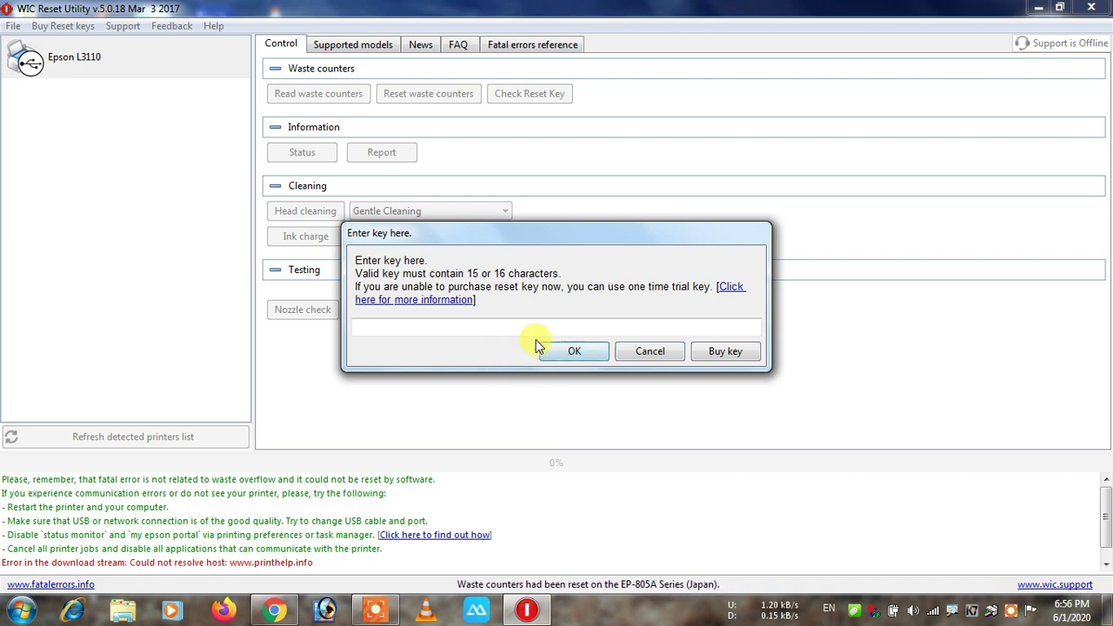
click(475, 326)
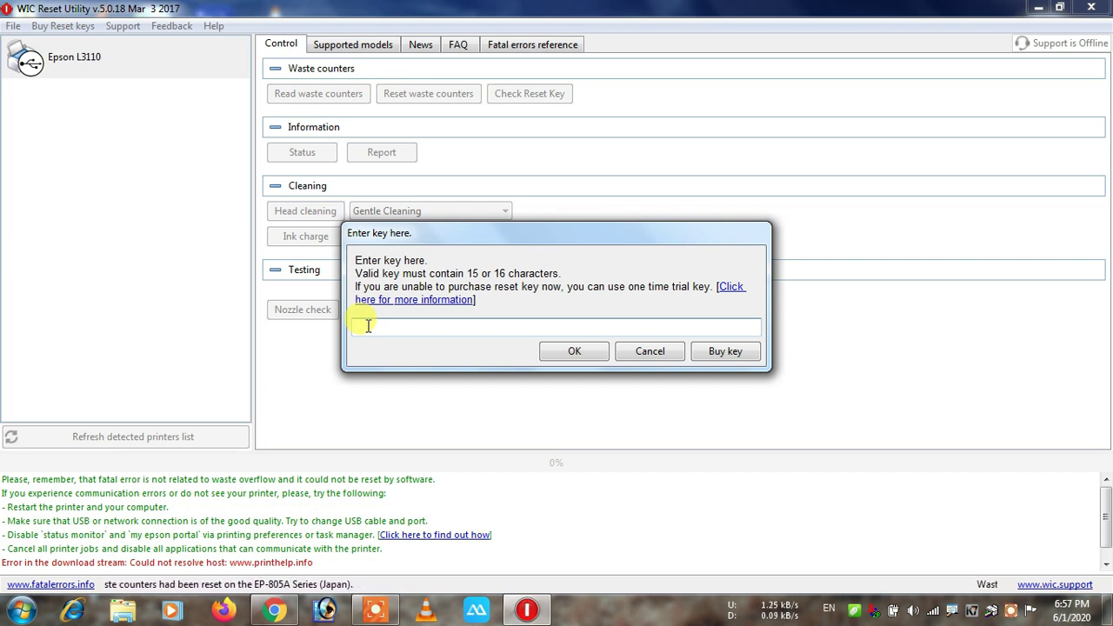
text(trial)
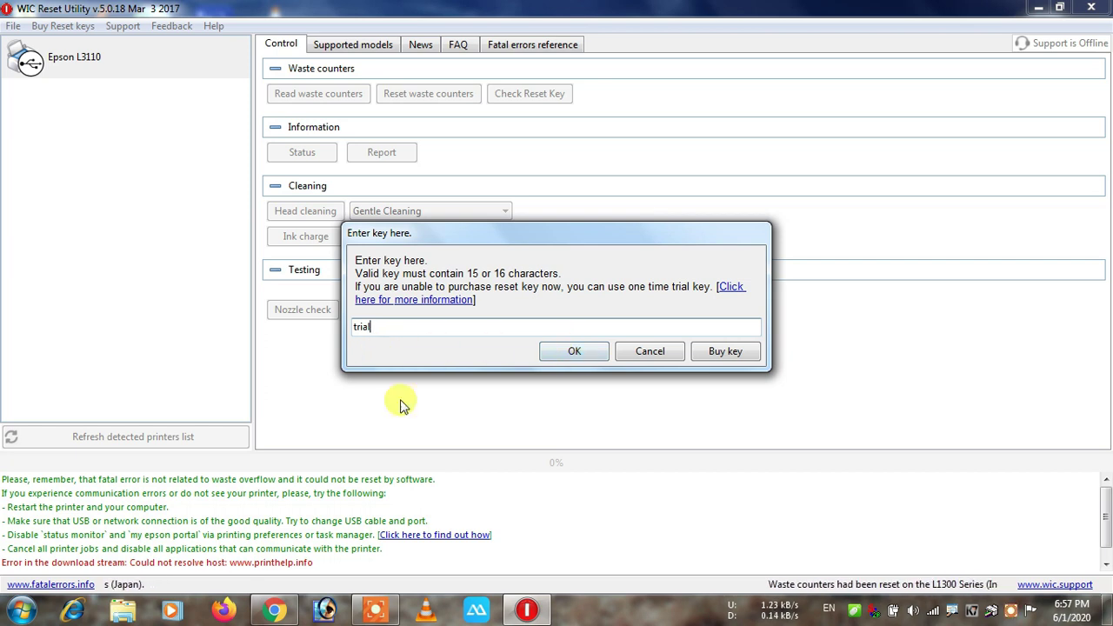
drag(385, 329, 341, 324)
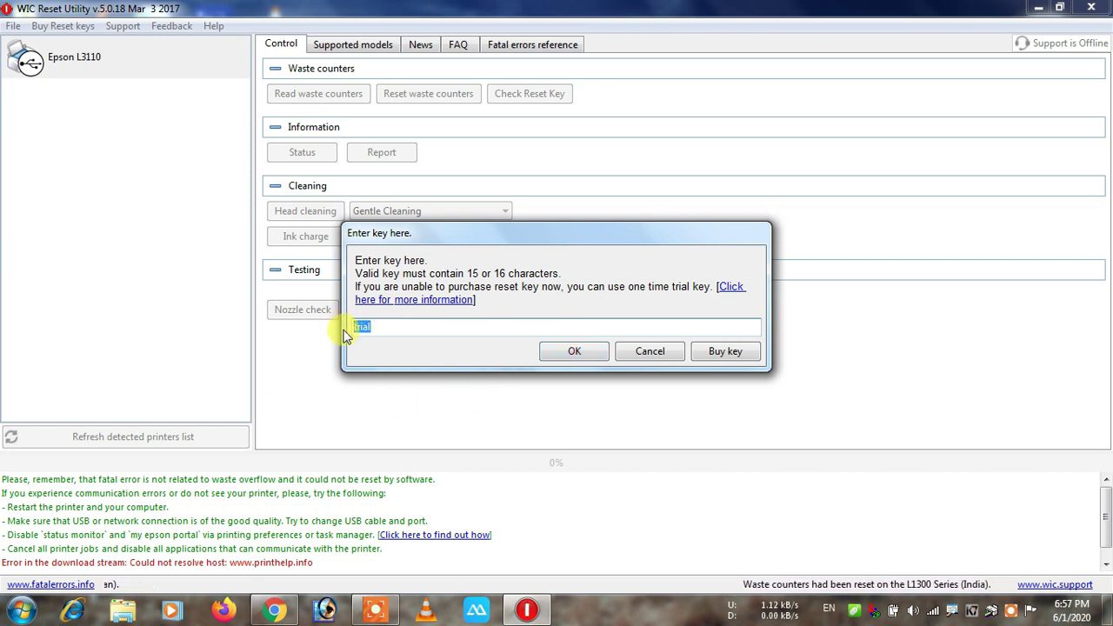
click(408, 334)
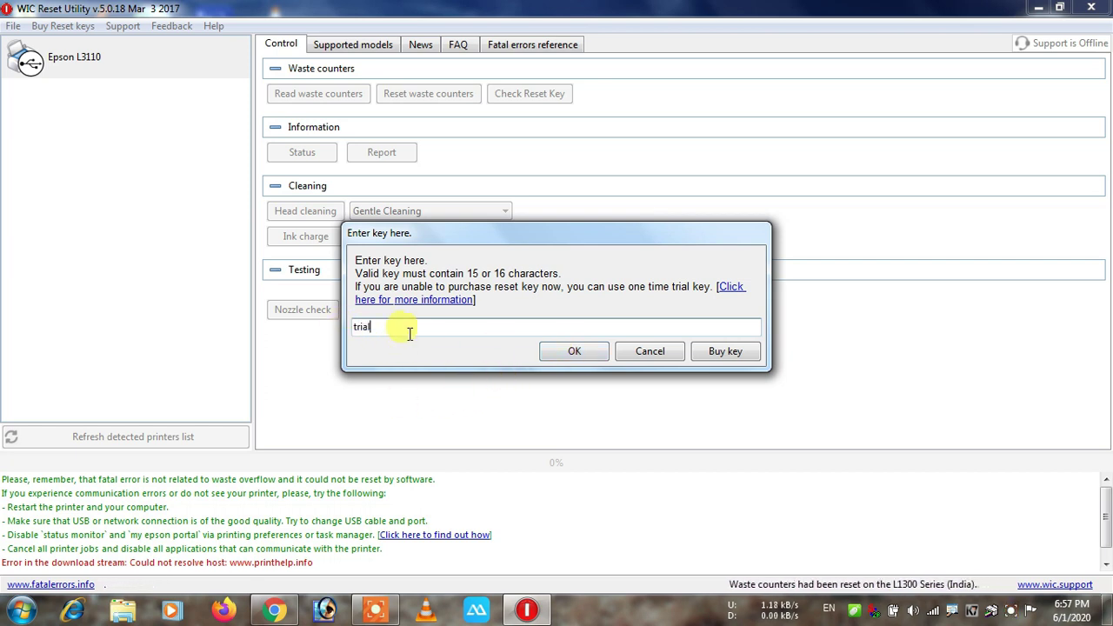
click(578, 352)
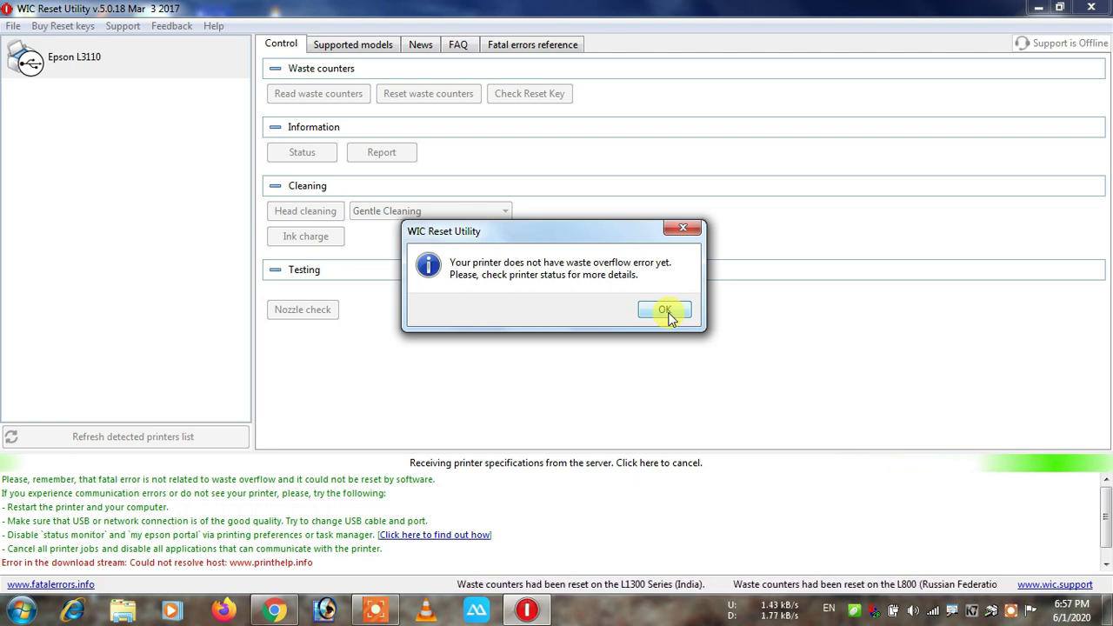
- Check the EPSON L3110 Series in EPSON Status Monitor 3 through its printing preferences in Devices and Printers, and close those windows
click(26, 614)
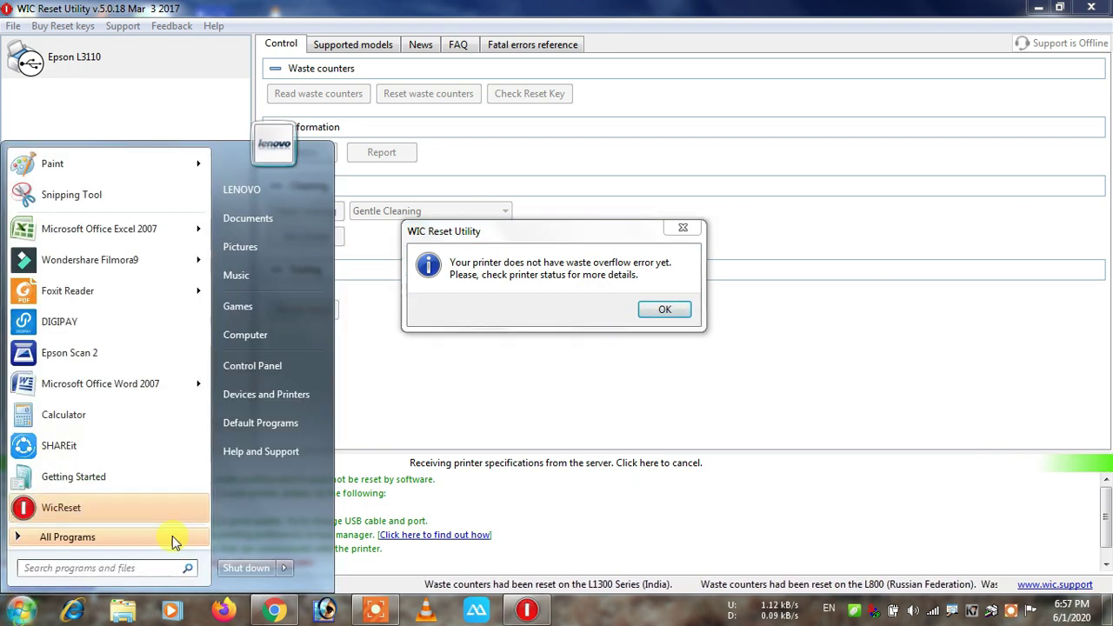
click(287, 402)
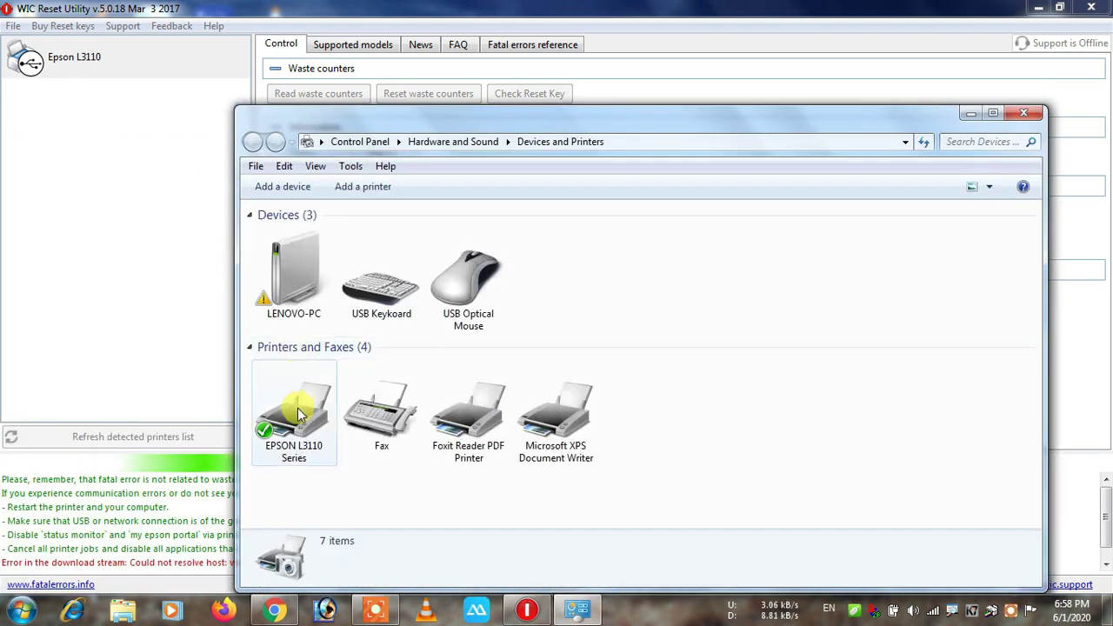
right_click(290, 444)
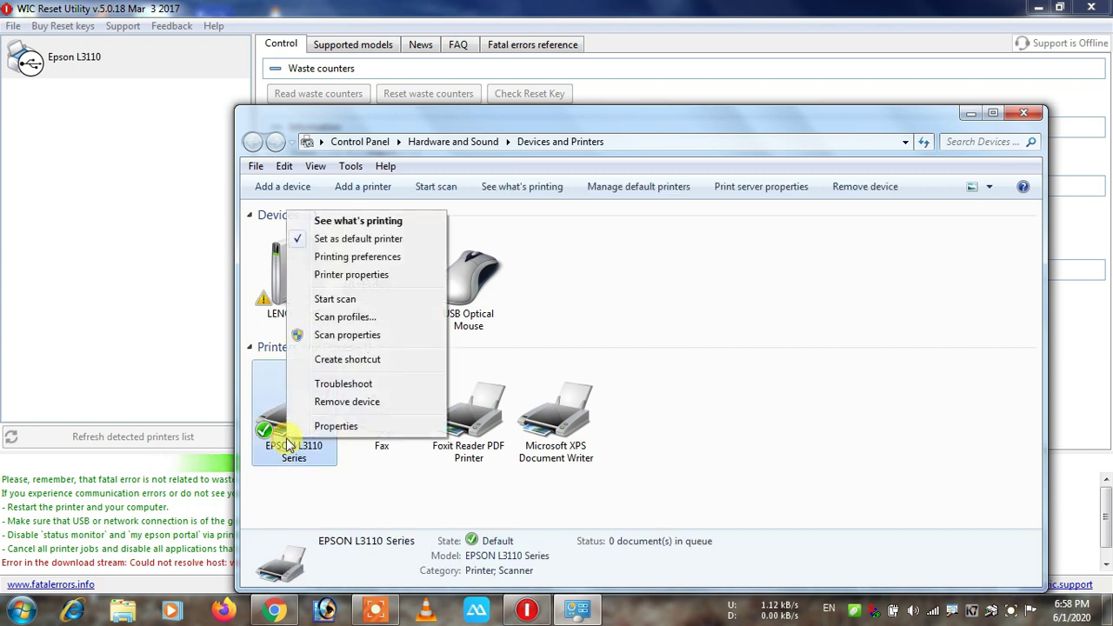
click(382, 264)
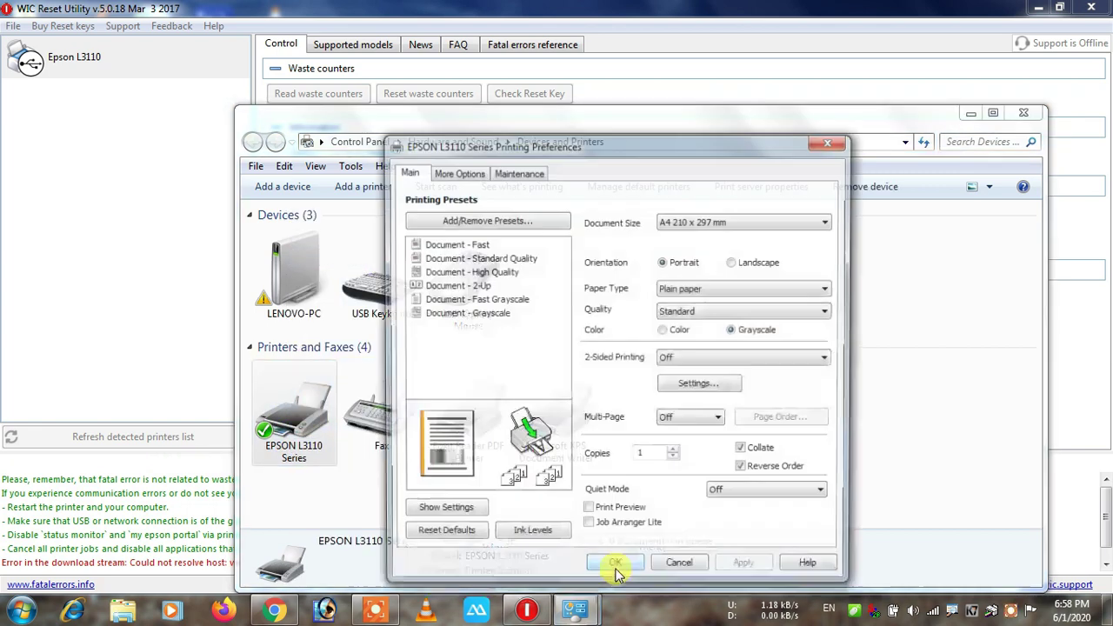
click(526, 173)
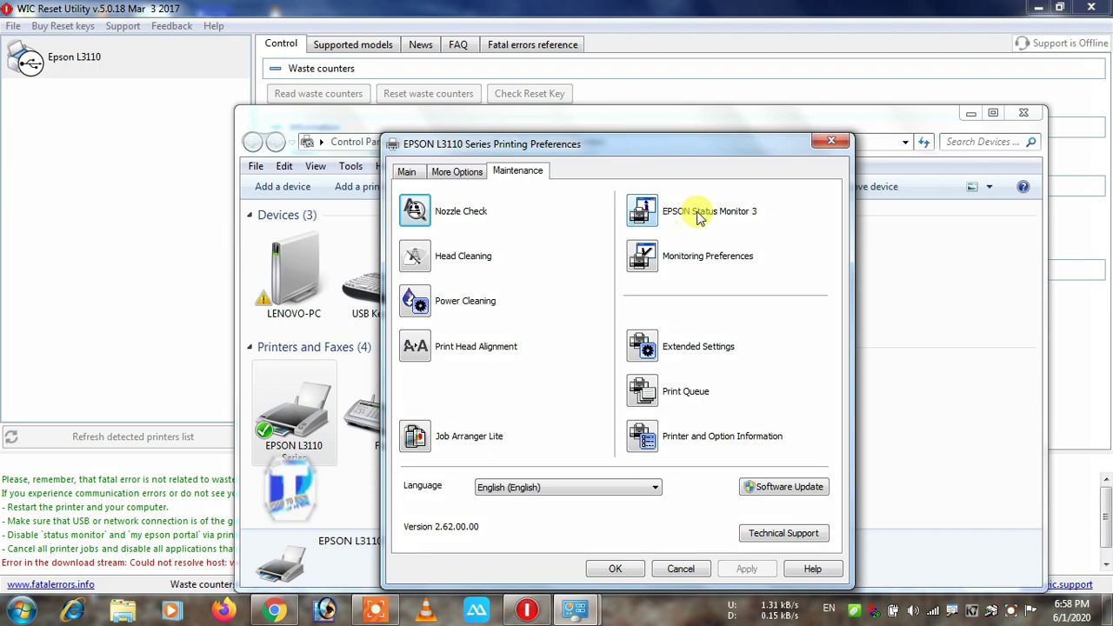
click(645, 220)
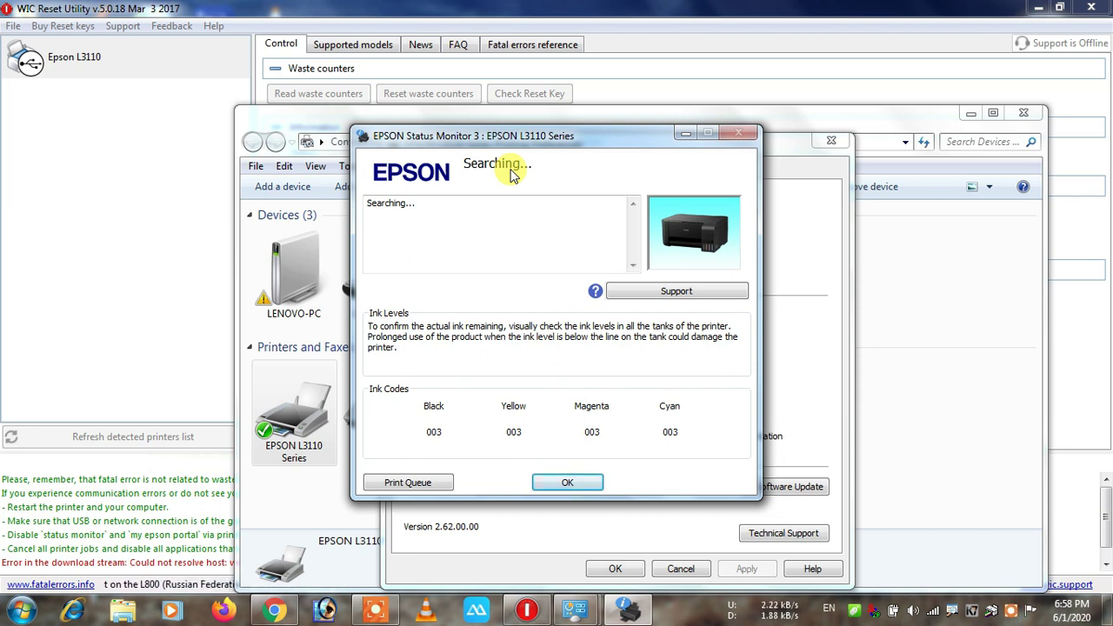
click(569, 482)
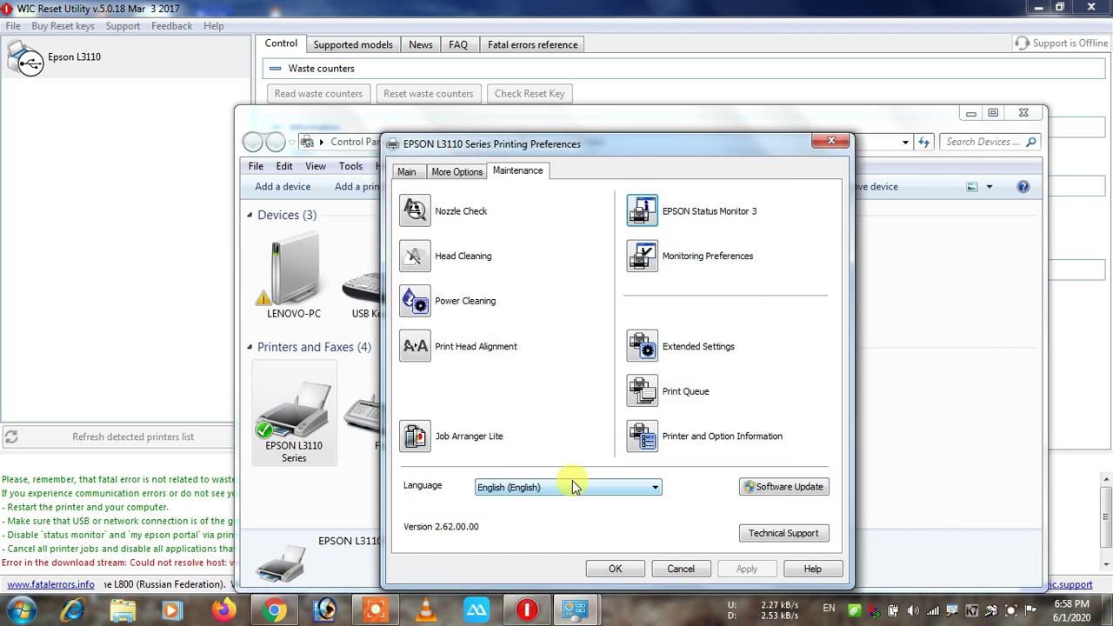
click(615, 569)
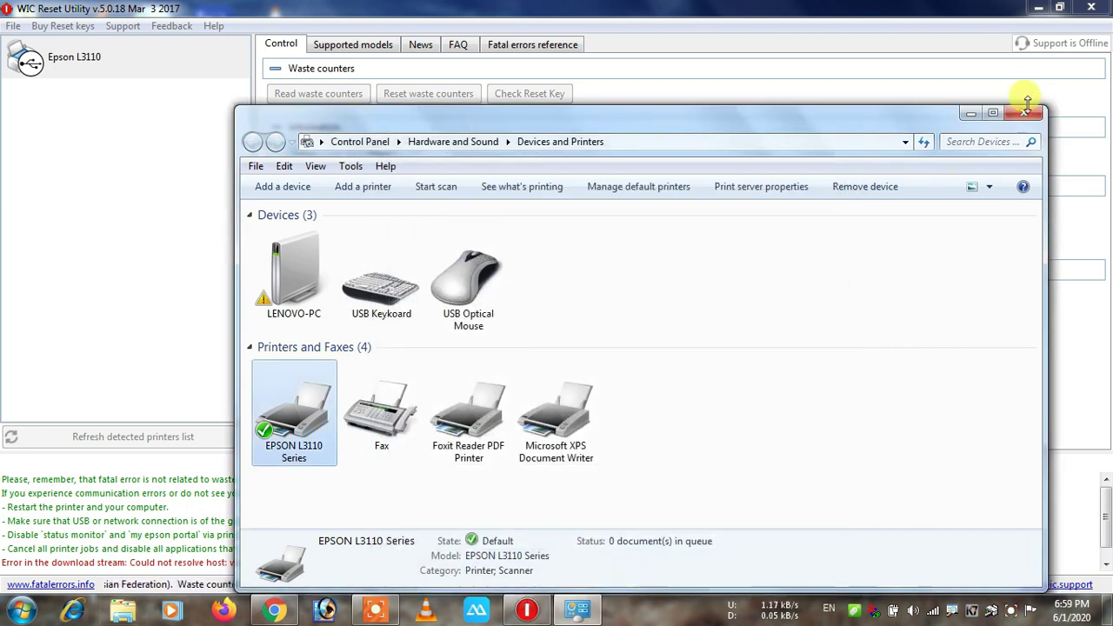
click(1026, 110)
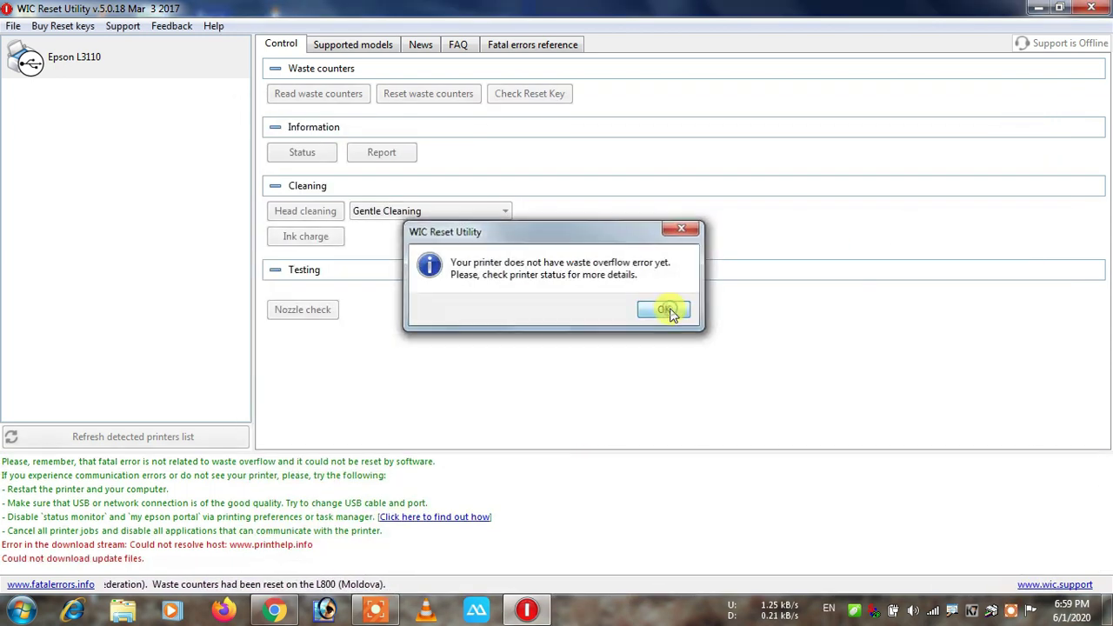
- Dismiss the waste overflow notice and minimize the WIC Reset Utility window
click(666, 310)
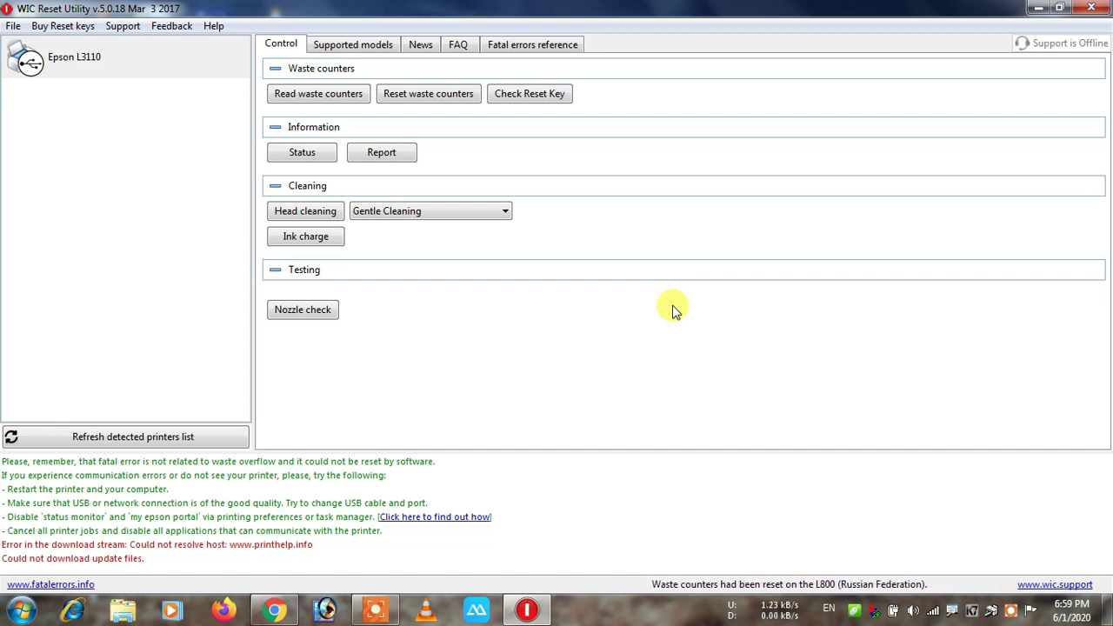
click(1040, 9)
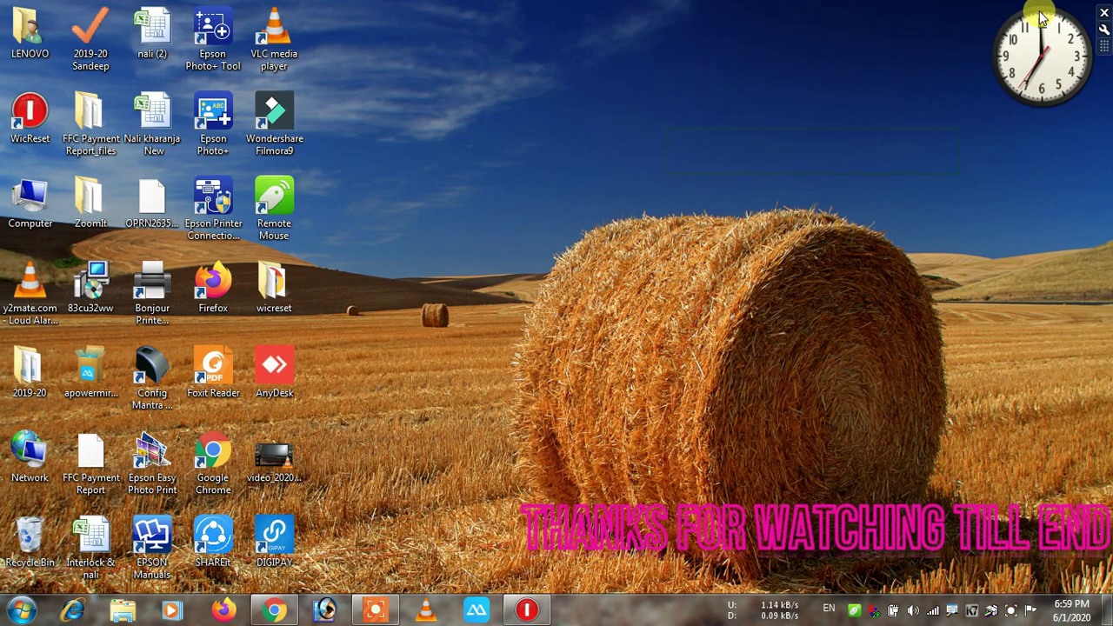